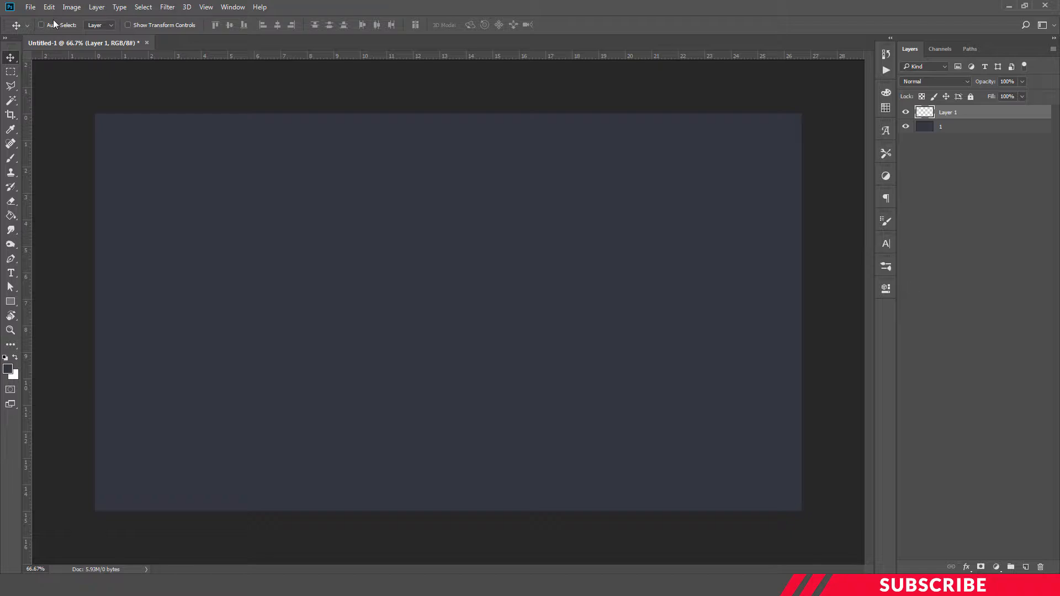
# Add a vertical and a horizontal guide crossing at the centre of the canvas.
pyautogui.click(10, 114)
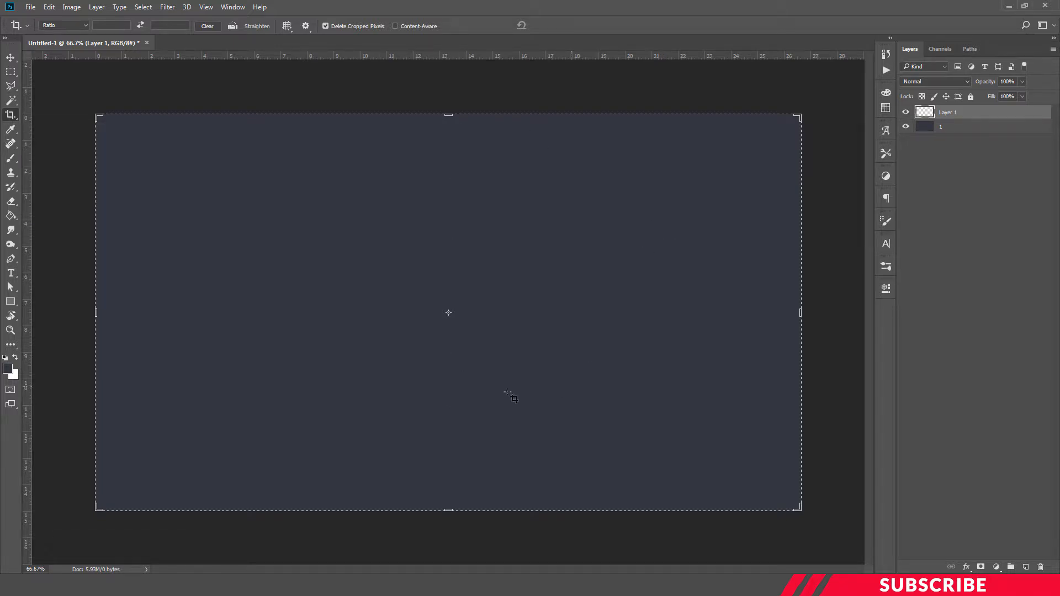
pyautogui.moveTo(29, 239); pyautogui.dragTo(448, 364)
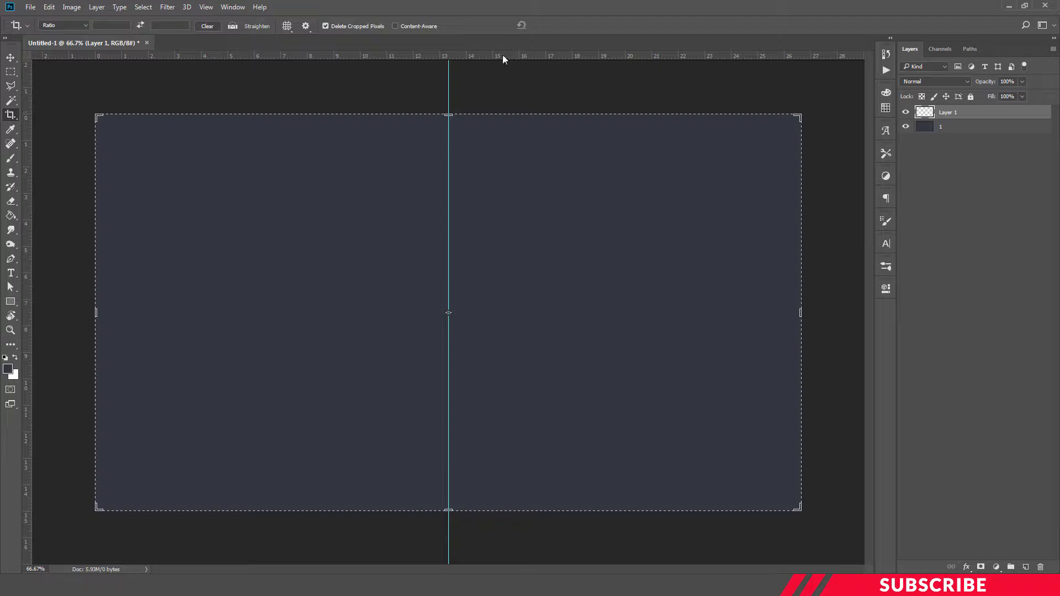
pyautogui.moveTo(504, 58); pyautogui.dragTo(499, 313)
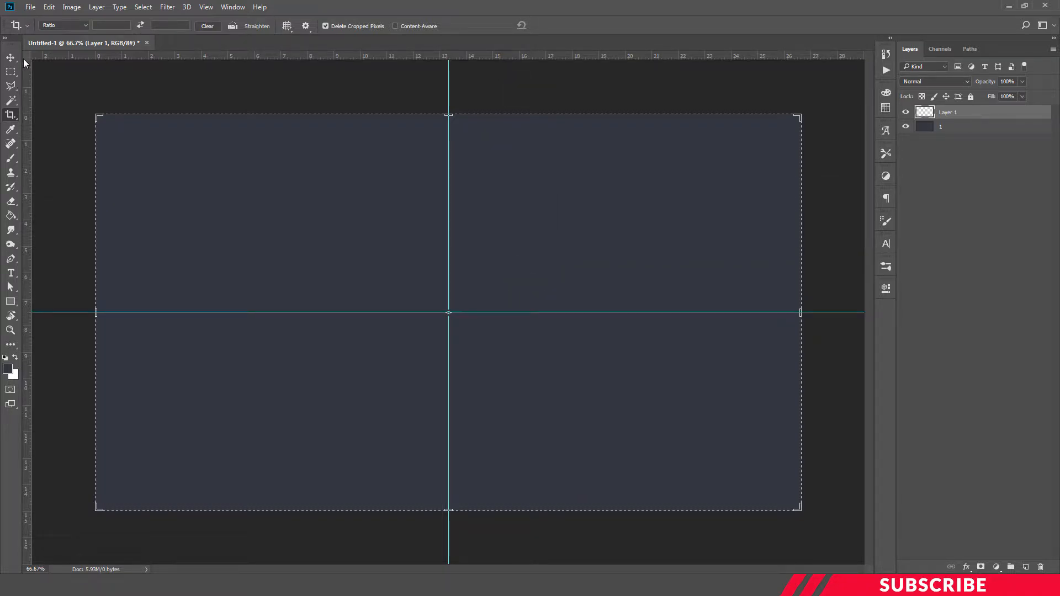
pyautogui.press('Return')
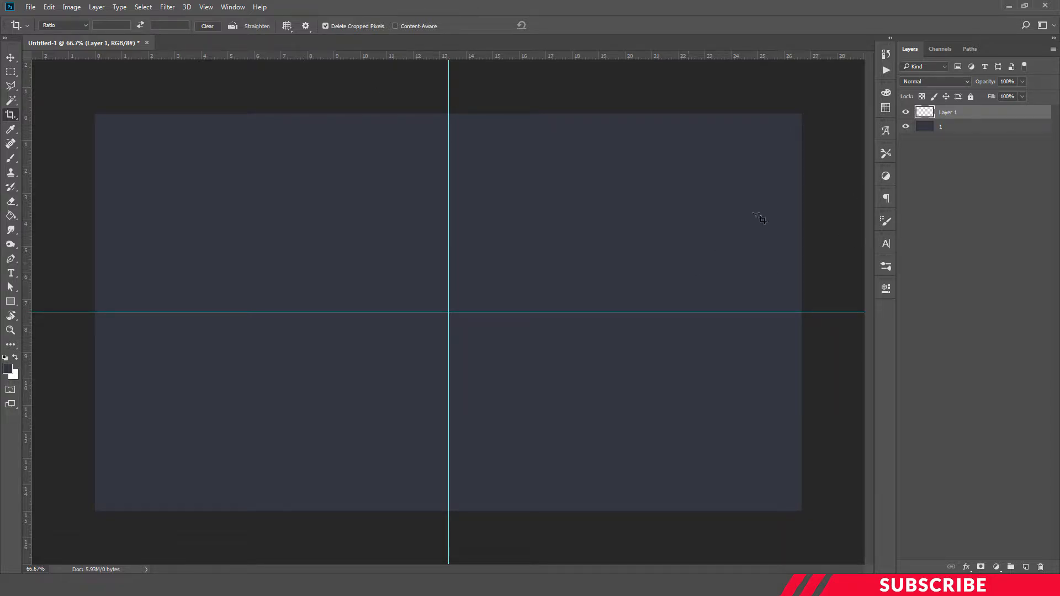
# Open logo.png from the PTE22 folder in Photoshop.
pyautogui.click(331, 585)
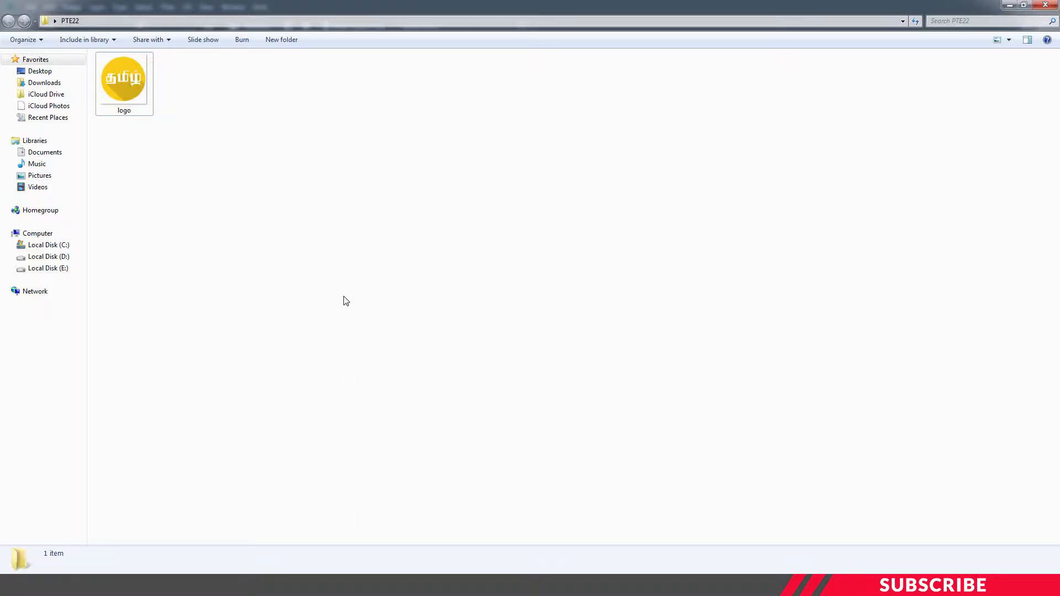
pyautogui.click(138, 82)
pyautogui.rightClick(138, 81)
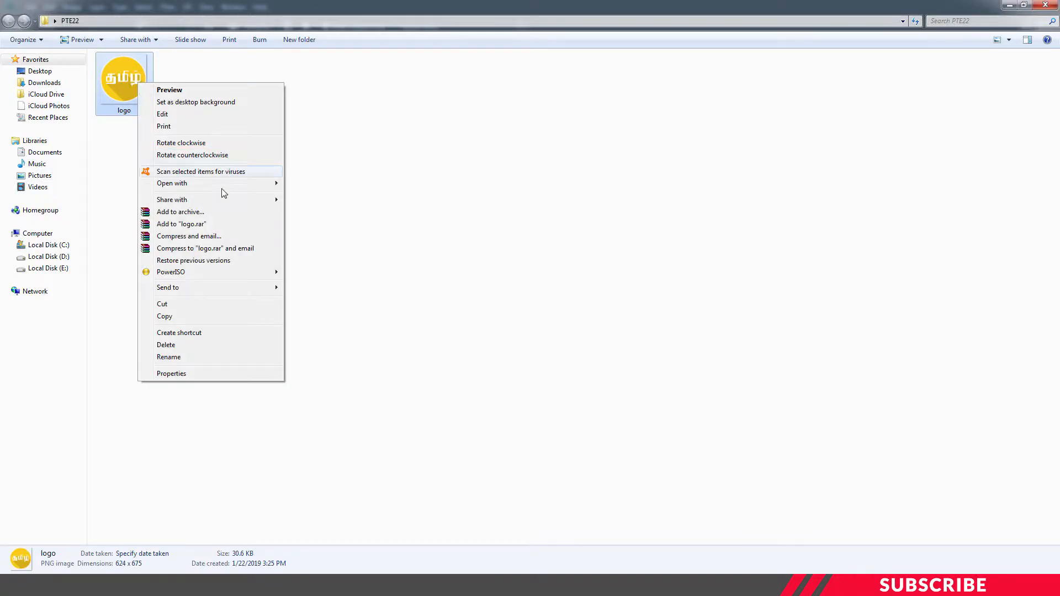
pyautogui.moveTo(221, 184)
pyautogui.click(319, 184)
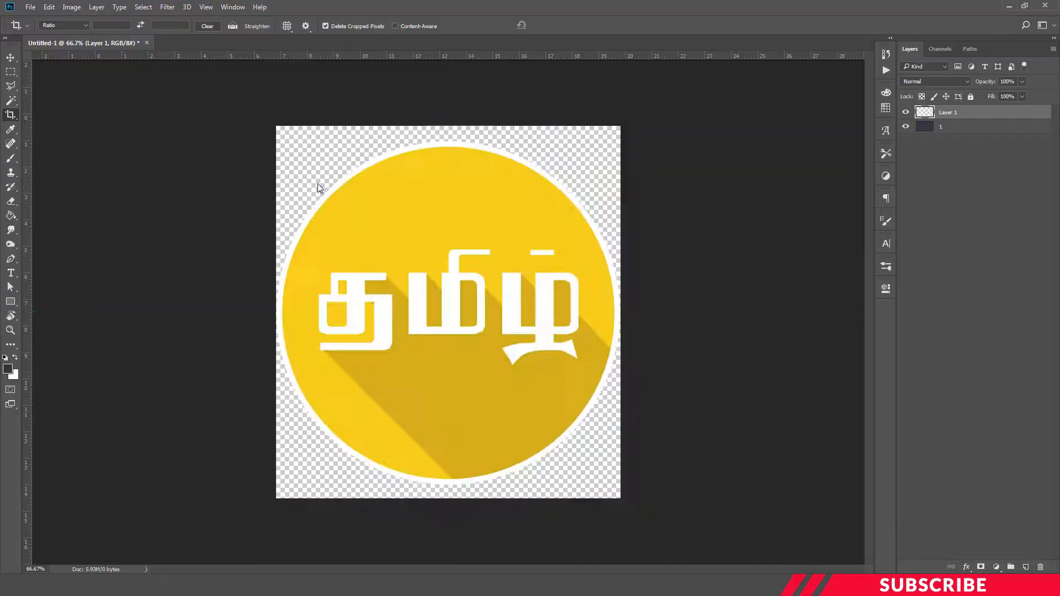
# Move the logo into the Untitled-1 document and close logo.png.
pyautogui.press('v')
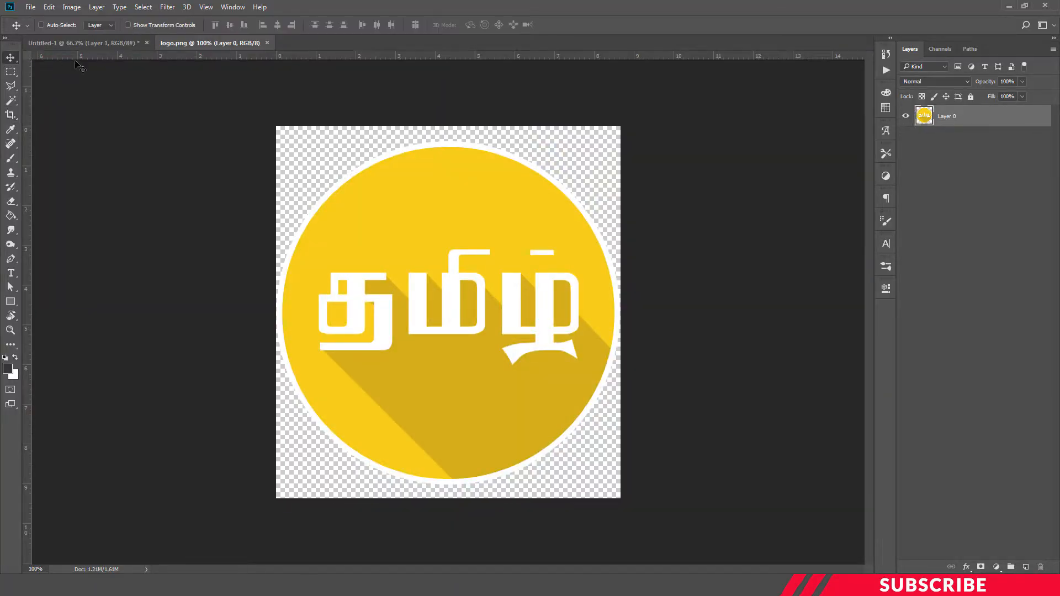
pyautogui.moveTo(239, 44); pyautogui.dragTo(624, 105)
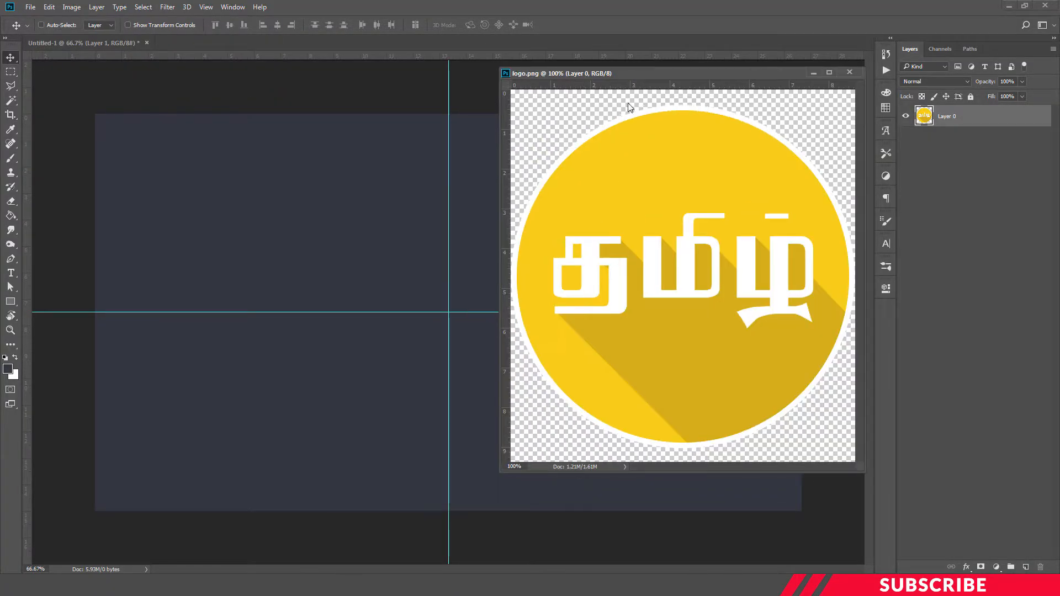
pyautogui.moveTo(530, 200); pyautogui.dragTo(458, 207)
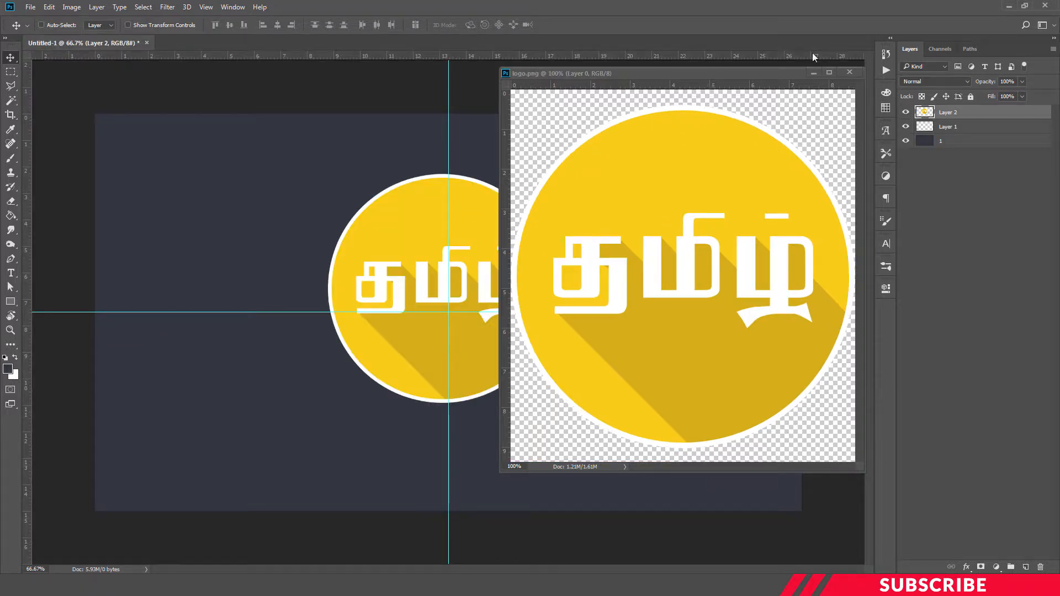
pyautogui.click(850, 72)
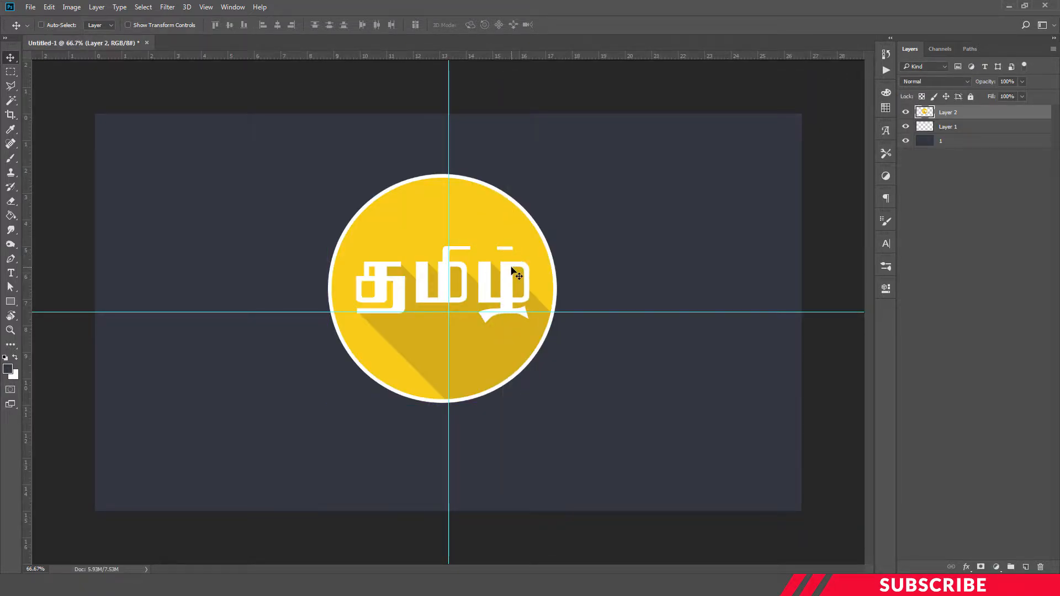
# Scale the logo down to about 64.6% and centre it just above the horizontal guide.
pyautogui.press('ctrl')
pyautogui.hotkey('ctrl', 't')
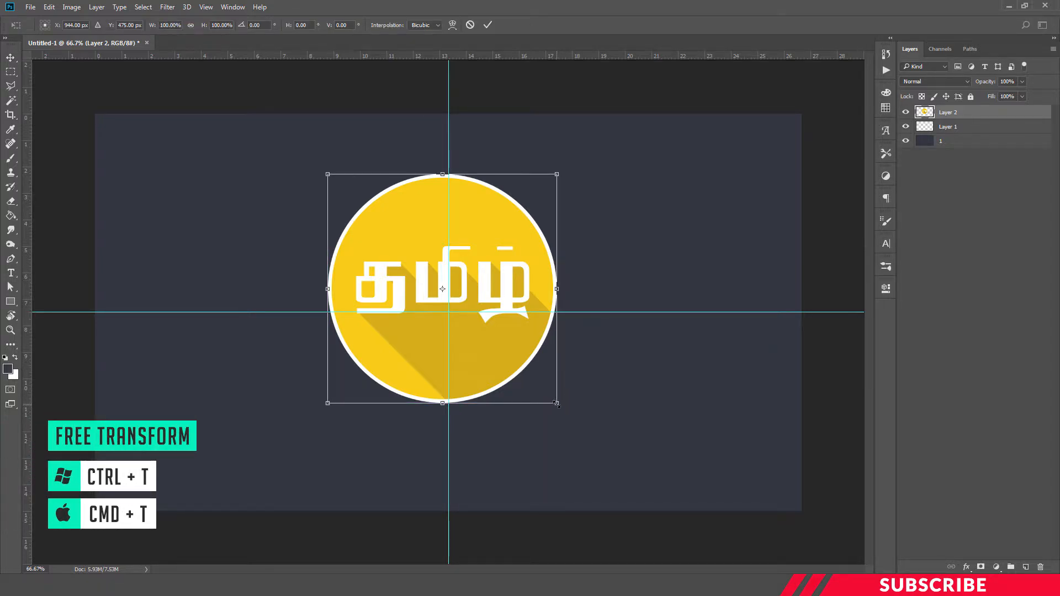
pyautogui.moveTo(557, 404); pyautogui.dragTo(485, 330)
pyautogui.moveTo(432, 209); pyautogui.dragTo(462, 227)
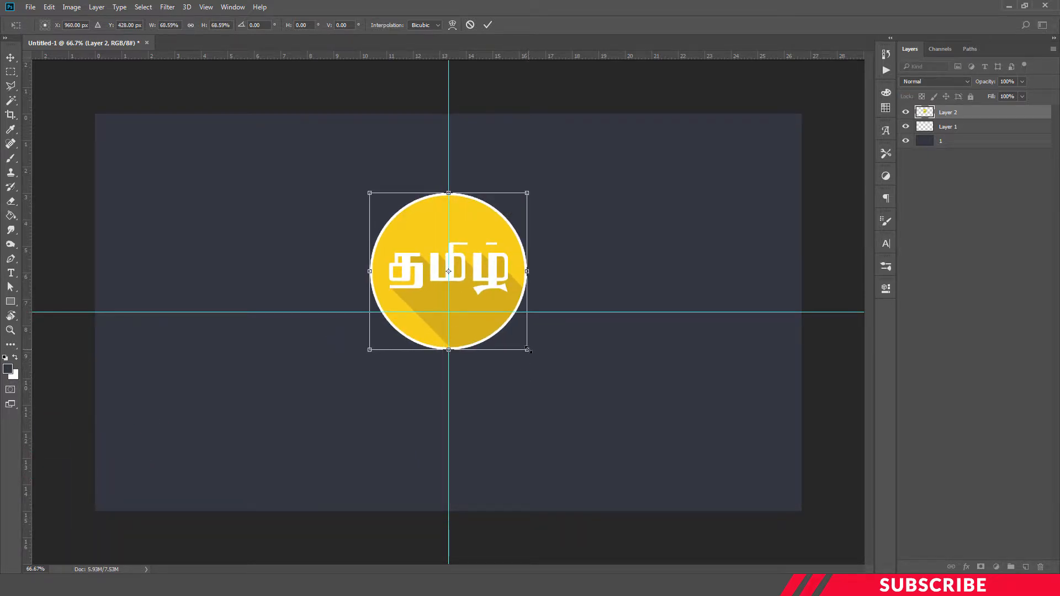
pyautogui.moveTo(526, 347); pyautogui.dragTo(517, 340)
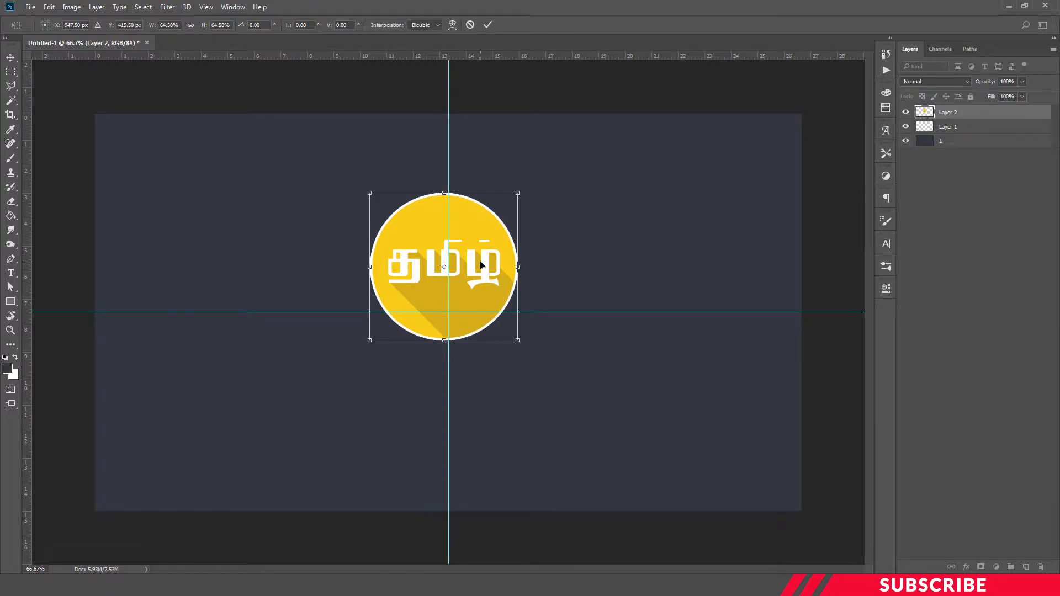
pyautogui.moveTo(480, 265); pyautogui.dragTo(486, 267)
pyautogui.press('Down')
pyautogui.press('Down')
pyautogui.press('Down')
pyautogui.press('Down')
pyautogui.press('Down')
pyautogui.press('Down')
pyautogui.press('Down')
pyautogui.press('Down')
pyautogui.press('Down')
pyautogui.press('Down')
pyautogui.press('Down')
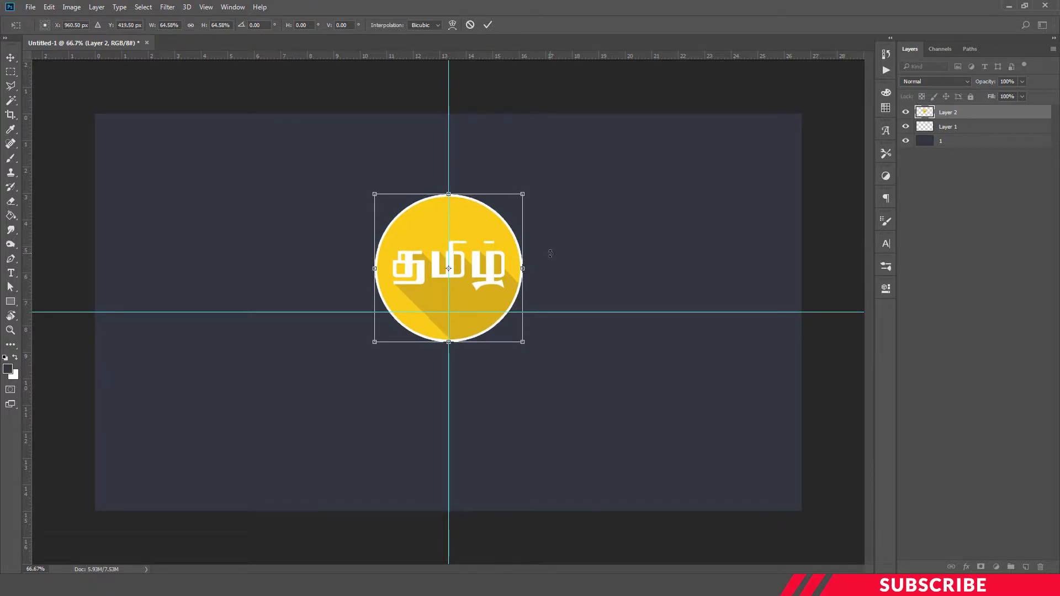
pyautogui.press('Return')
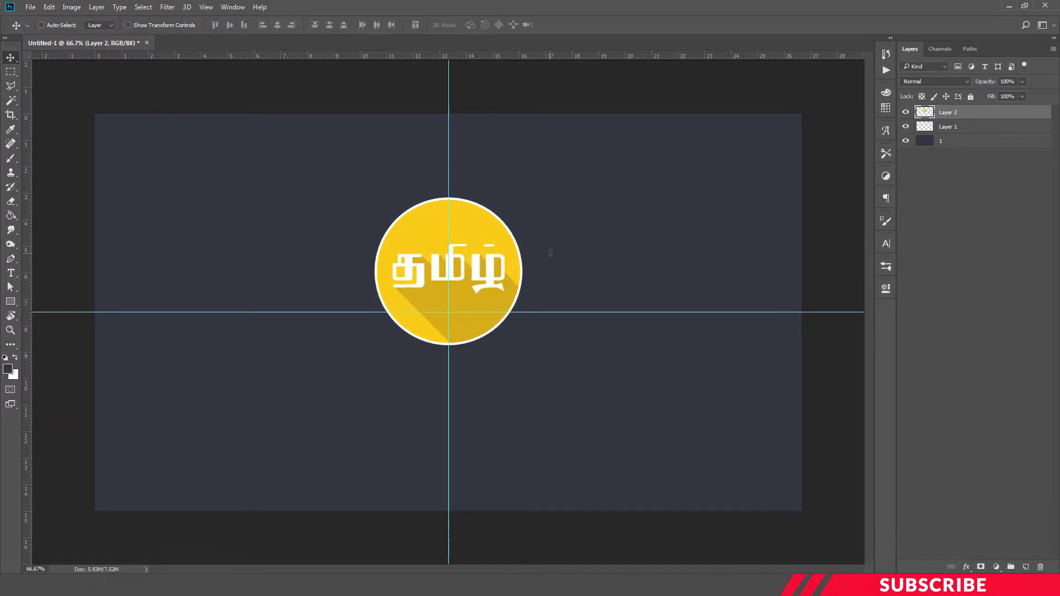
# Merge Layer 1 down into layer 1 and rename the logo layer as 2.
pyautogui.click(951, 128)
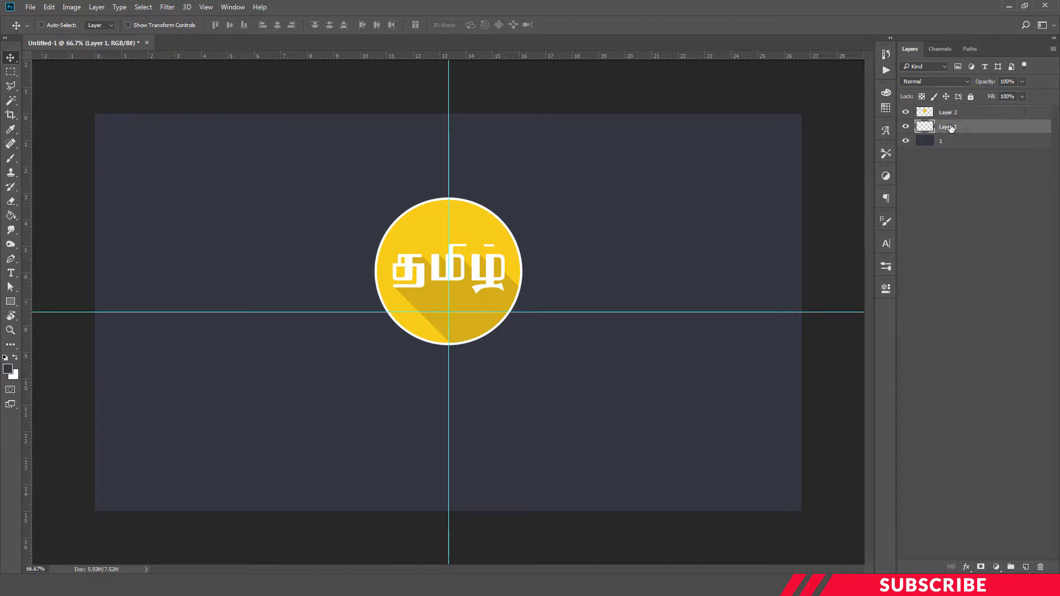
pyautogui.hotkey('ctrl', 'e')
pyautogui.doubleClick(947, 112)
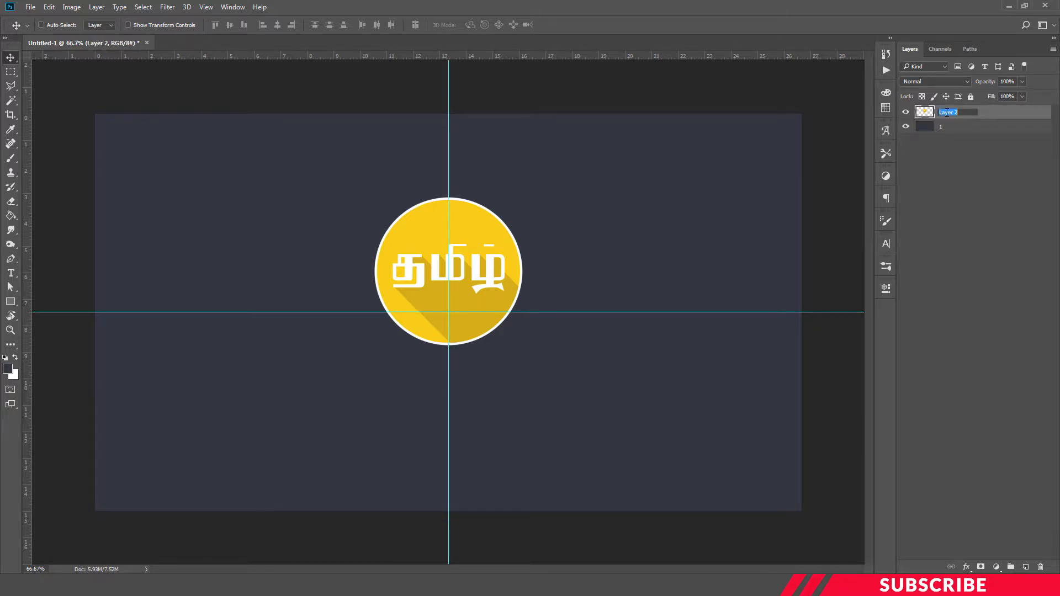
pyautogui.write('2')
pyautogui.press('Return')
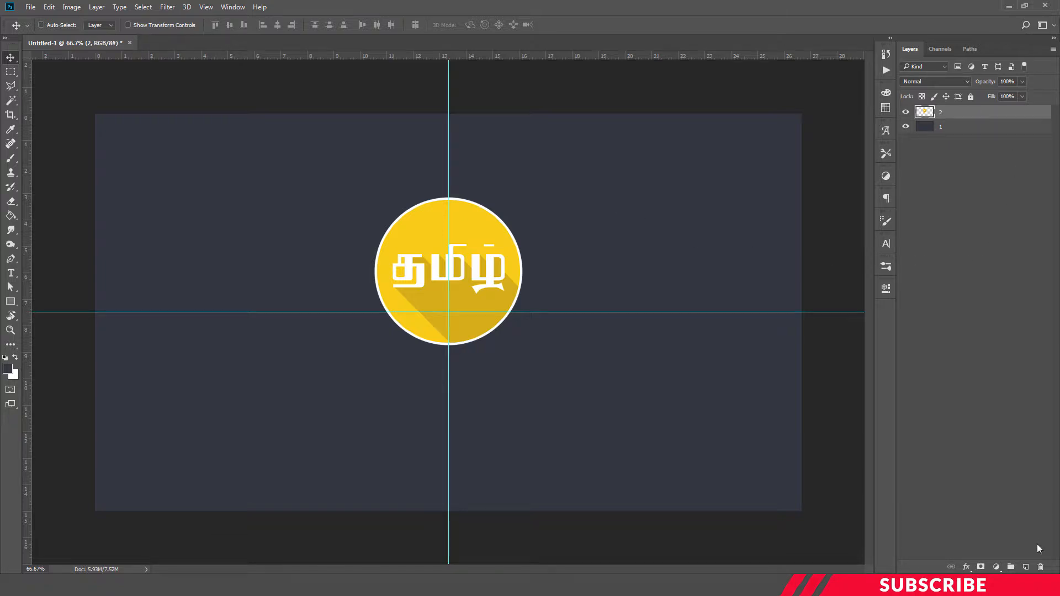
# Create a new layer and set the foreground colour to grey 494949.
pyautogui.click(1026, 566)
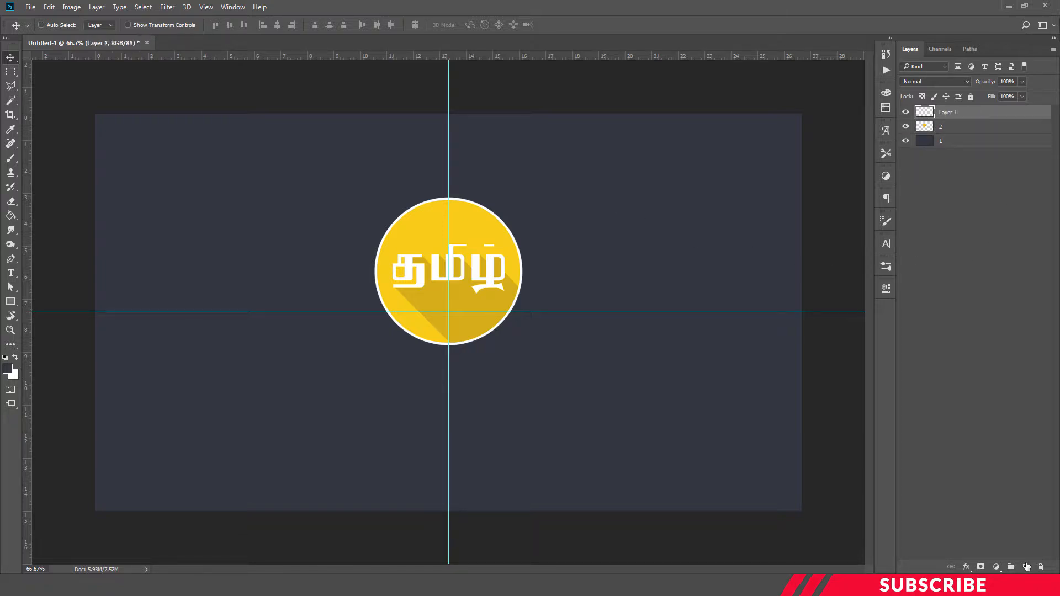
pyautogui.click(8, 369)
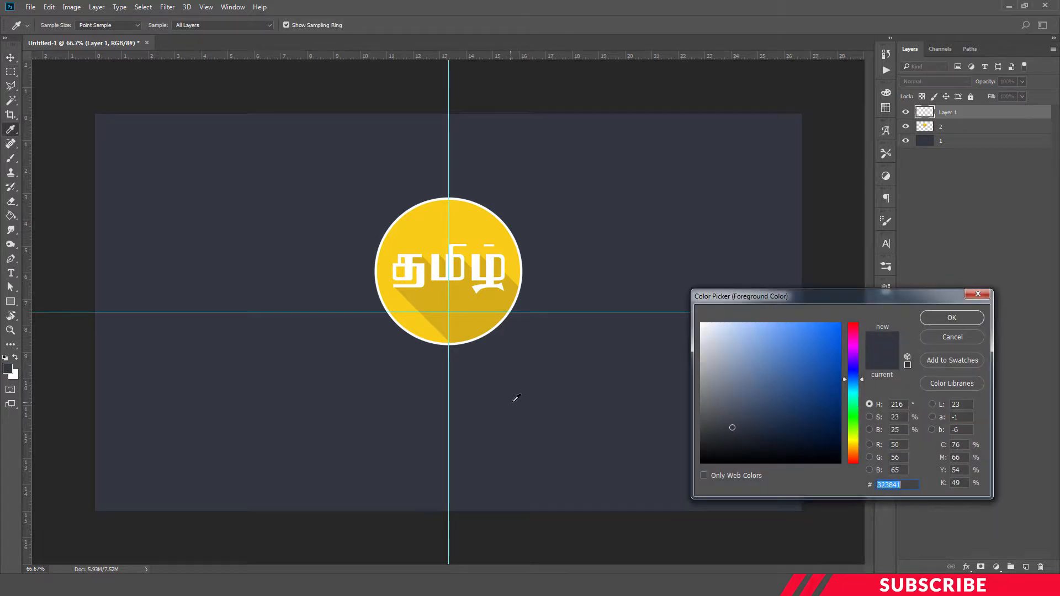
pyautogui.moveTo(716, 419); pyautogui.dragTo(680, 423)
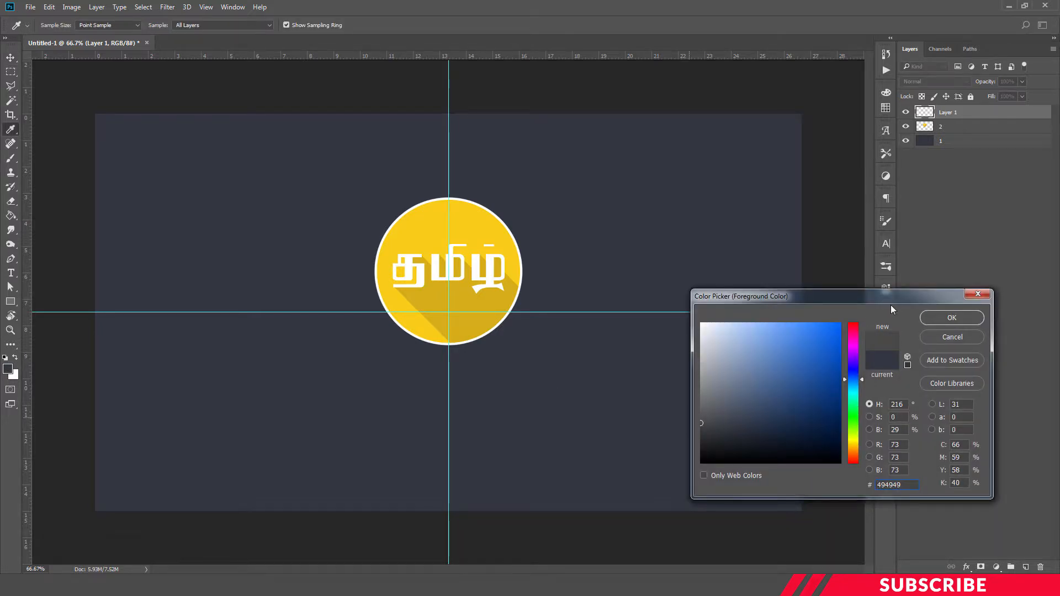
pyautogui.click(936, 318)
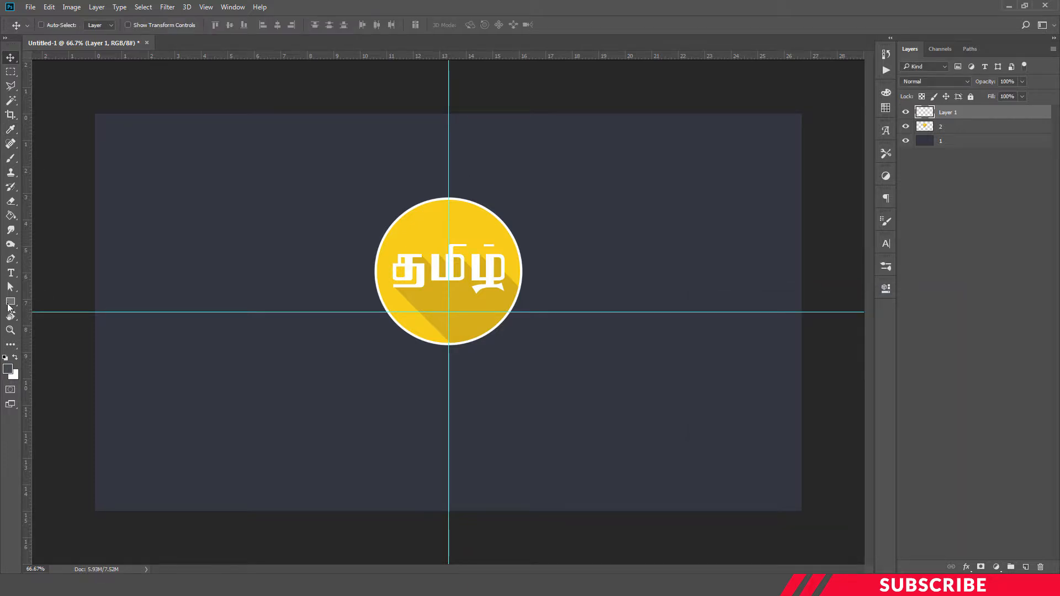
# Draw a thin horizontal rectangle about 549 × 18 px below the logo.
pyautogui.click(9, 302)
pyautogui.click(56, 303)
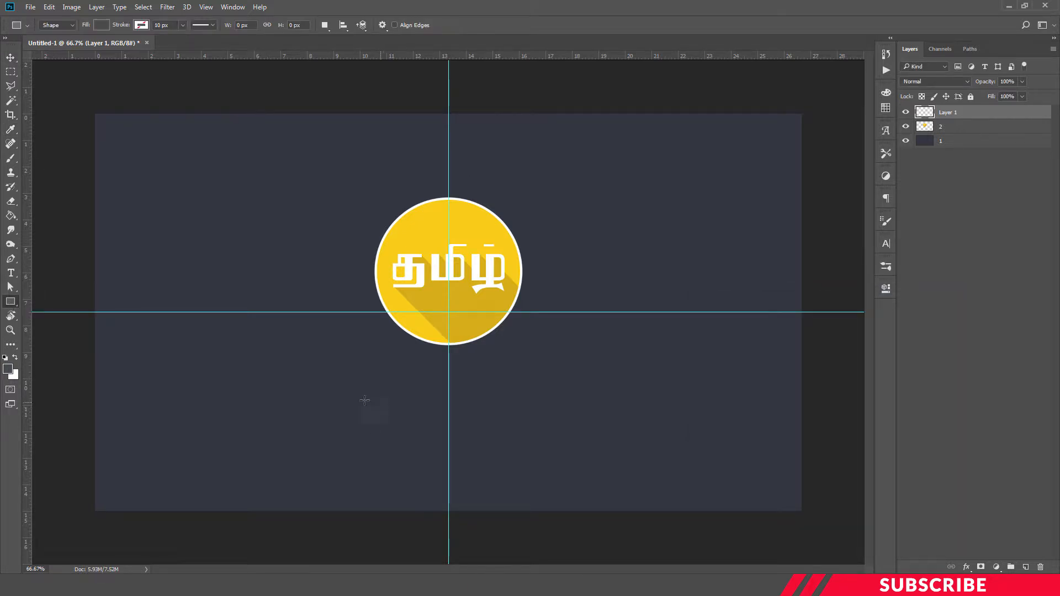
pyautogui.moveTo(344, 396); pyautogui.dragTo(546, 402)
pyautogui.click(886, 288)
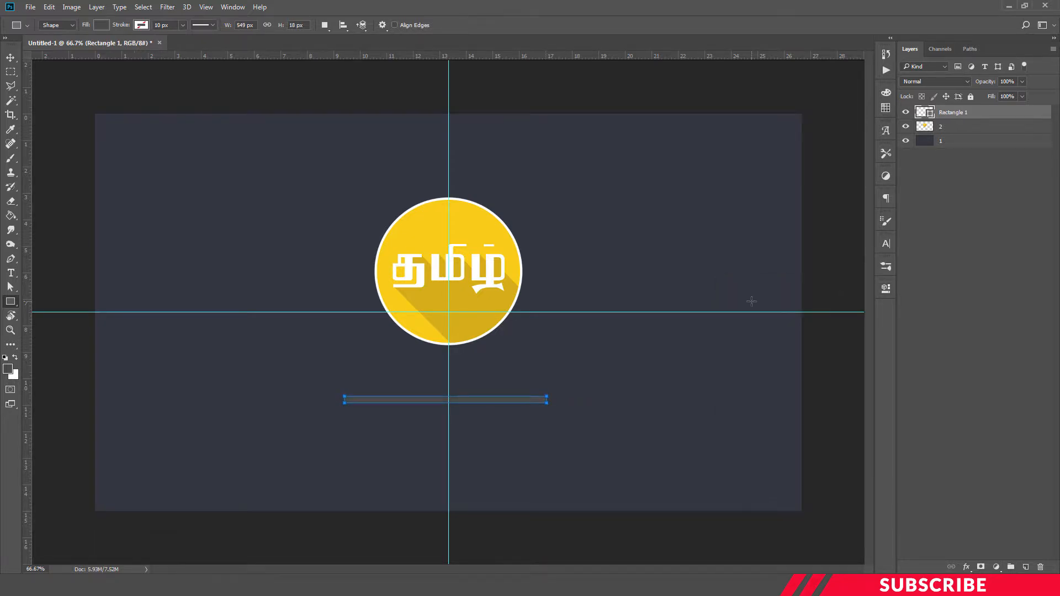
pyautogui.press('Return')
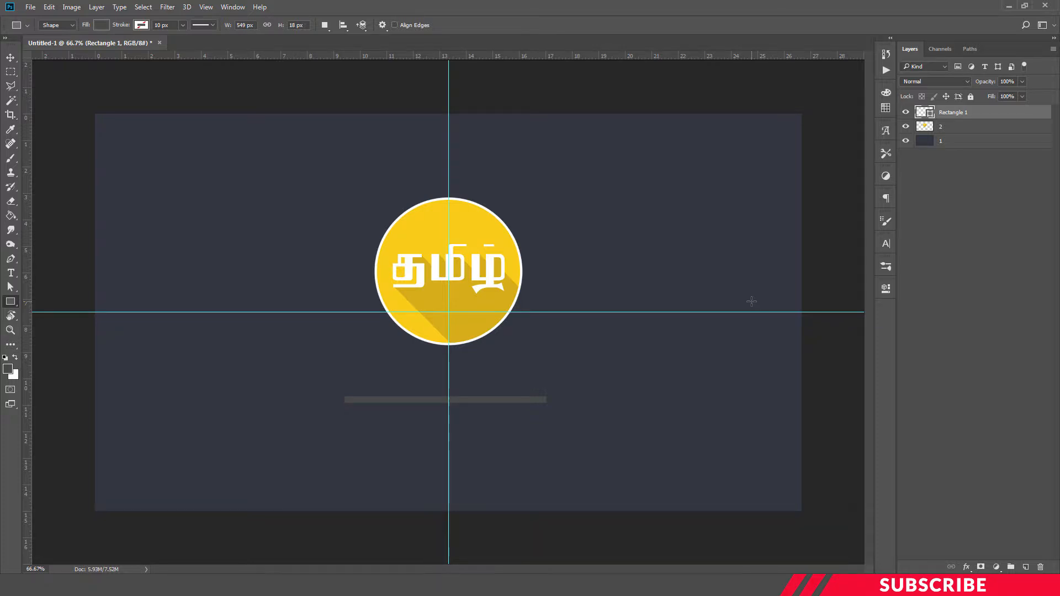
# Nudge the rectangle slightly right so it is centred on the vertical guide.
pyautogui.hotkey('ctrl', '+')
pyautogui.hotkey('ctrl', 't')
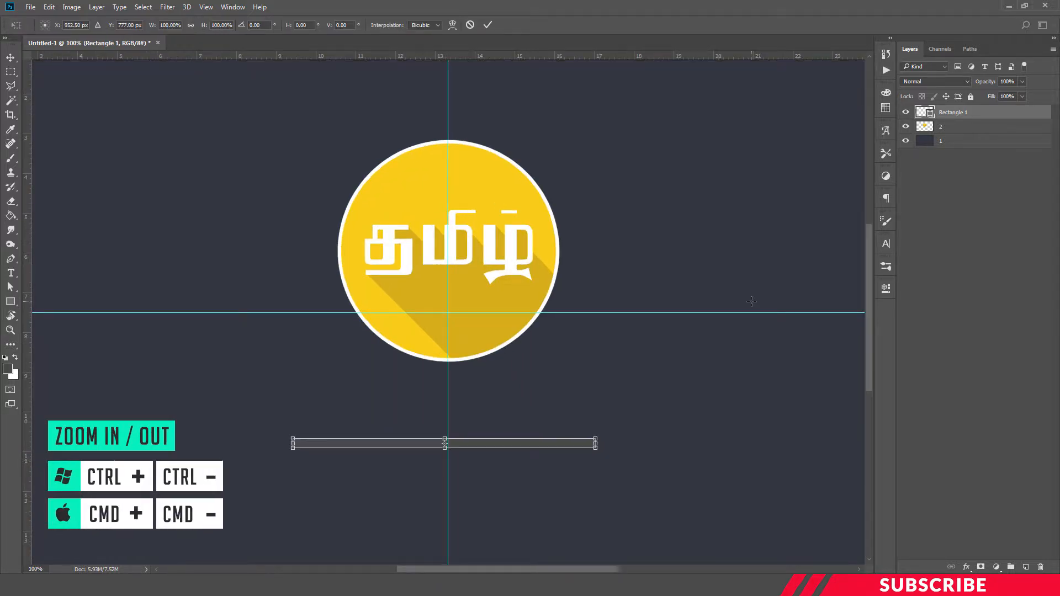
pyautogui.press('Right')
pyautogui.press('Right')
pyautogui.press('Right')
pyautogui.press('Right')
pyautogui.press('Right')
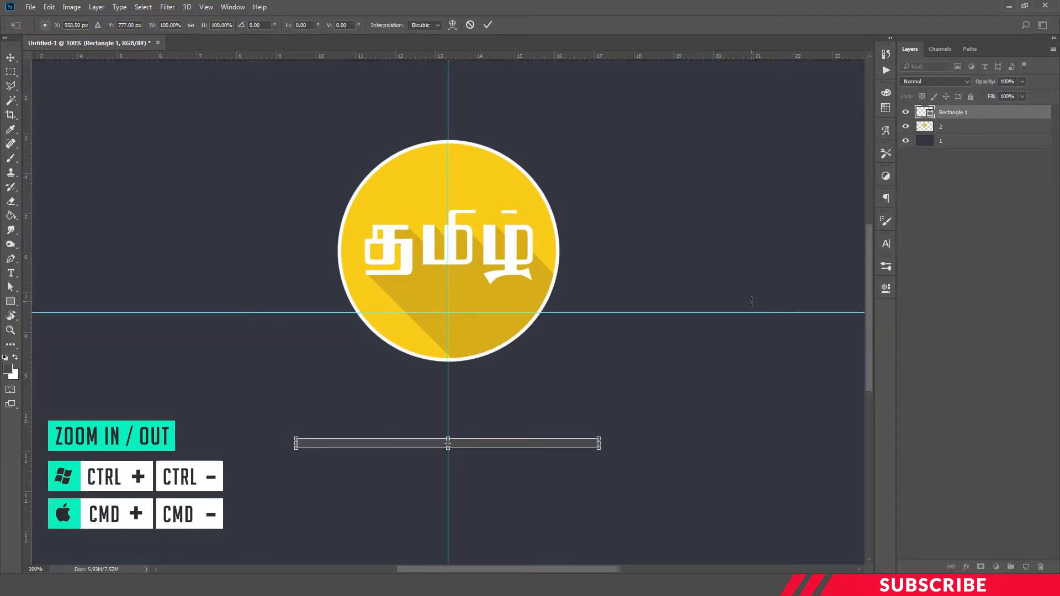
pyautogui.press('Return')
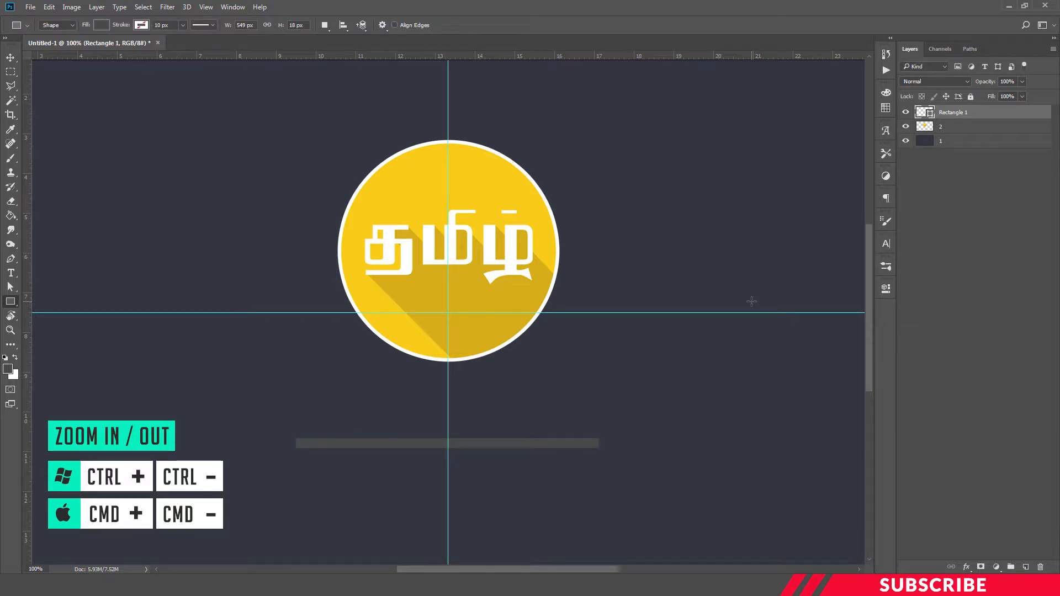
pyautogui.hotkey('ctrl', '-')
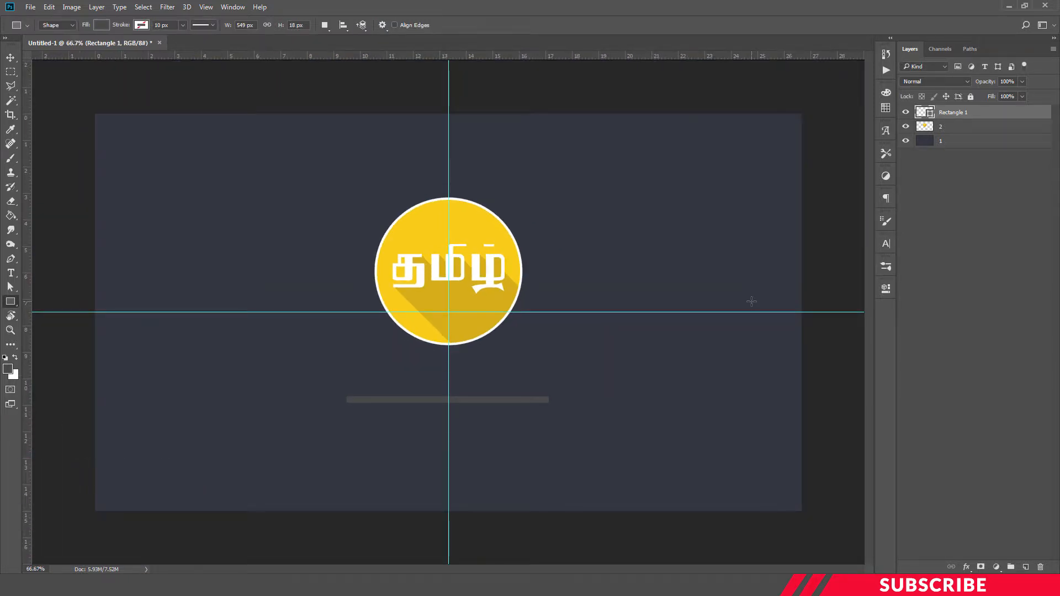
# Duplicate the rectangle layer, renaming the original as 3 and the copy as 4.
pyautogui.hotkey('ctrl', 'j')
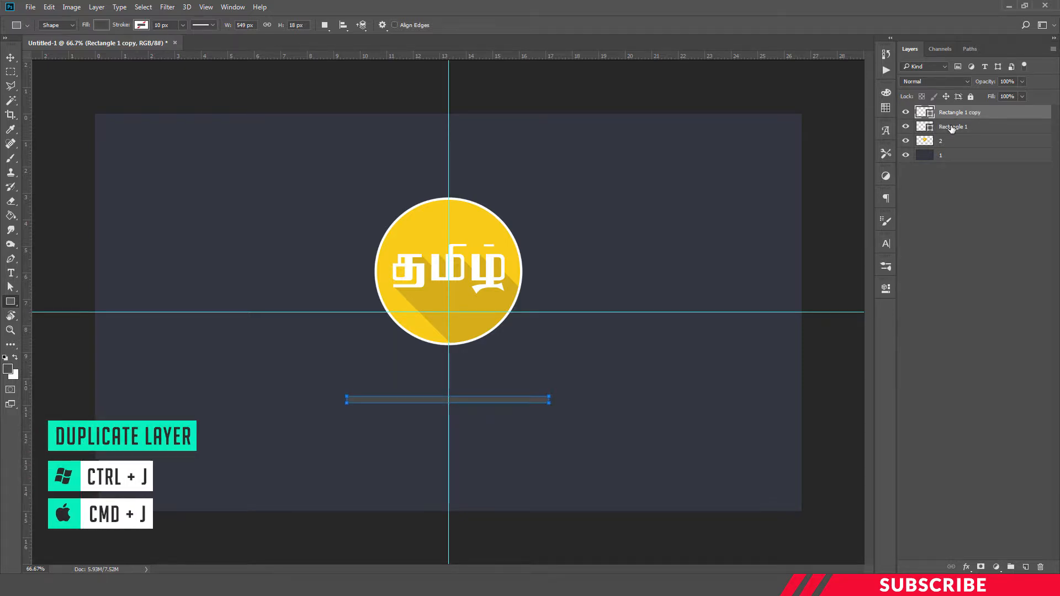
pyautogui.doubleClick(951, 127)
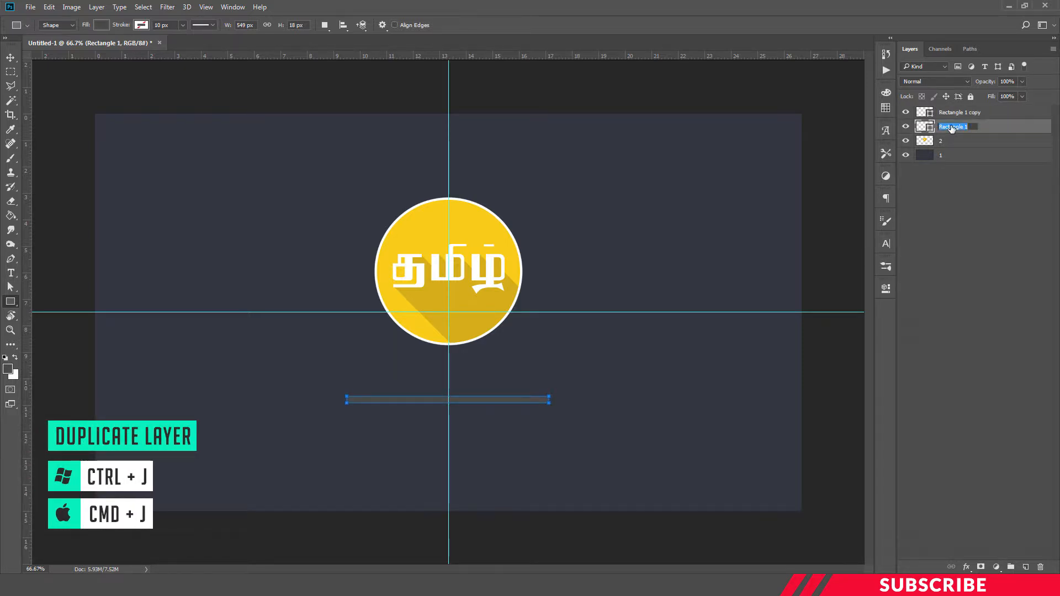
pyautogui.write('3')
pyautogui.press('Return')
pyautogui.doubleClick(972, 112)
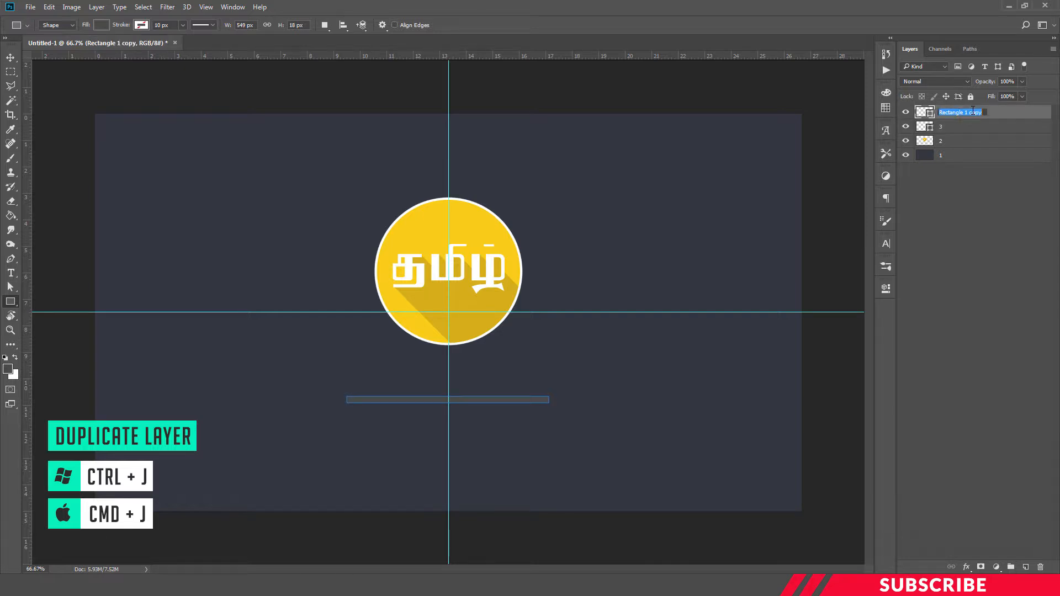
pyautogui.write('4')
pyautogui.press('Return')
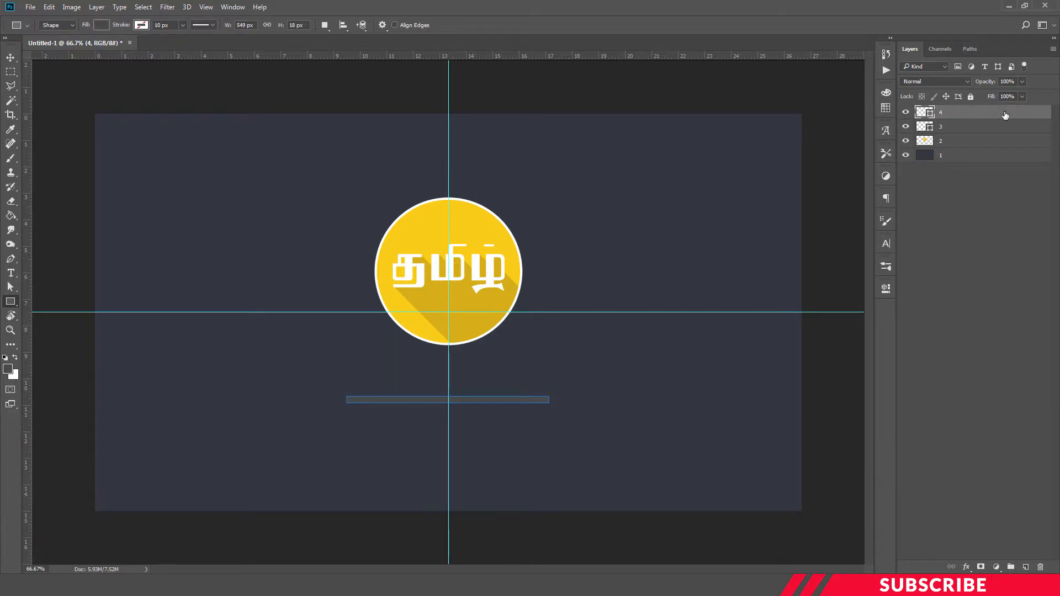
# Recolour the top bar layer by sampling the logo's yellow, f9cc17, from the canvas.
pyautogui.doubleClick(931, 113)
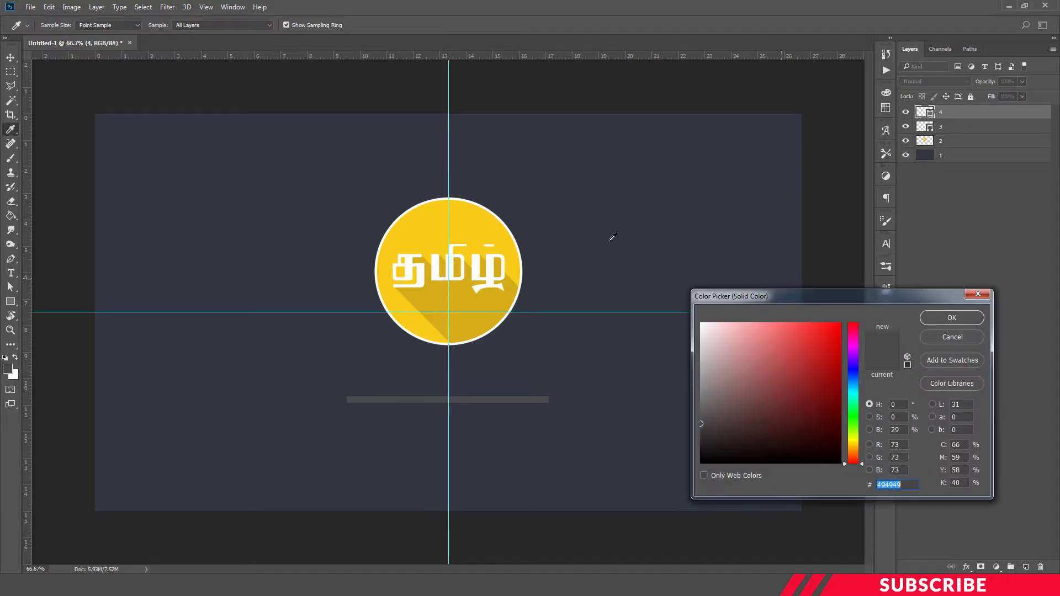
pyautogui.click(468, 216)
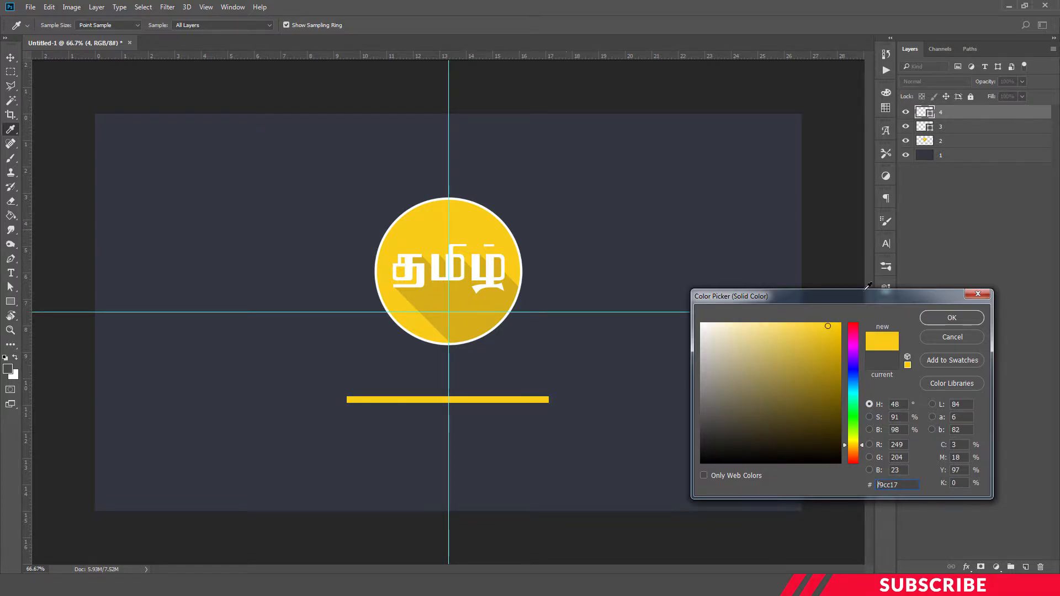
pyautogui.click(975, 319)
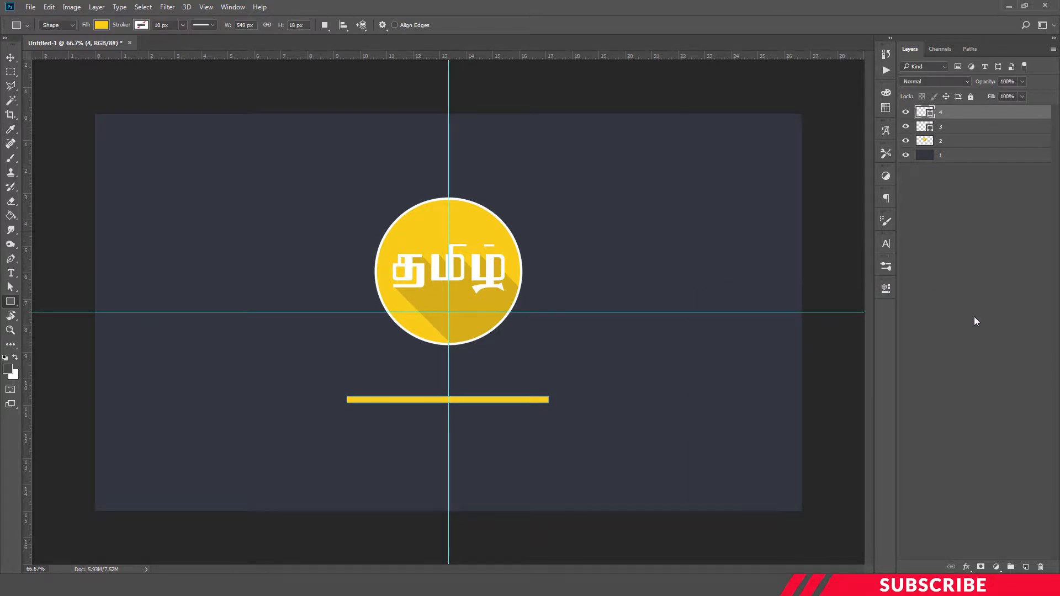
# Add a Pattern Overlay effect to layer 4 with Multiply blend mode and 50% opacity.
pyautogui.click(955, 132)
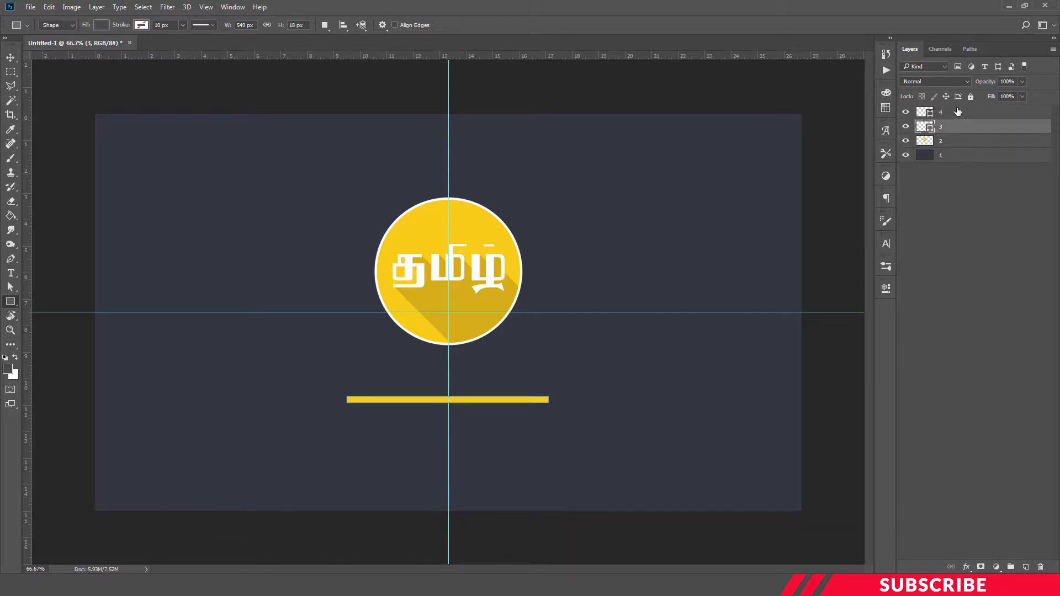
pyautogui.click(957, 112)
pyautogui.rightClick(958, 112)
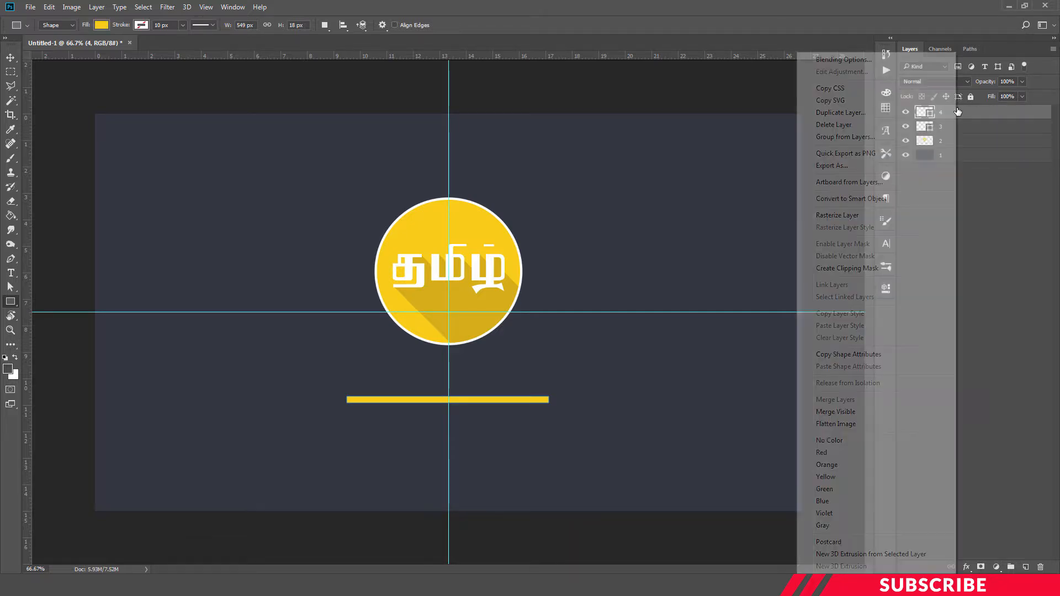
pyautogui.click(829, 59)
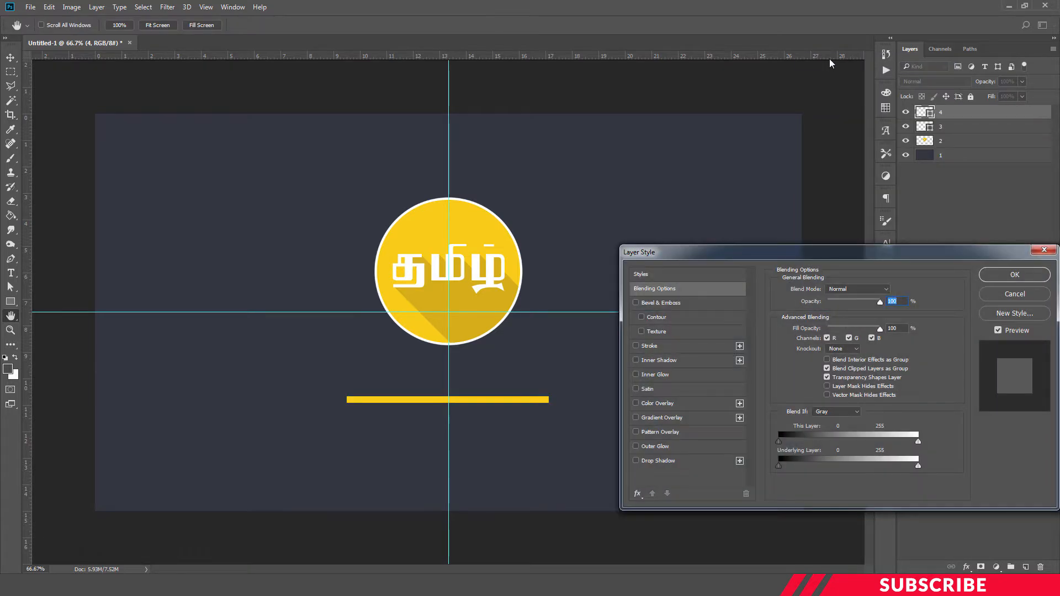
pyautogui.click(647, 433)
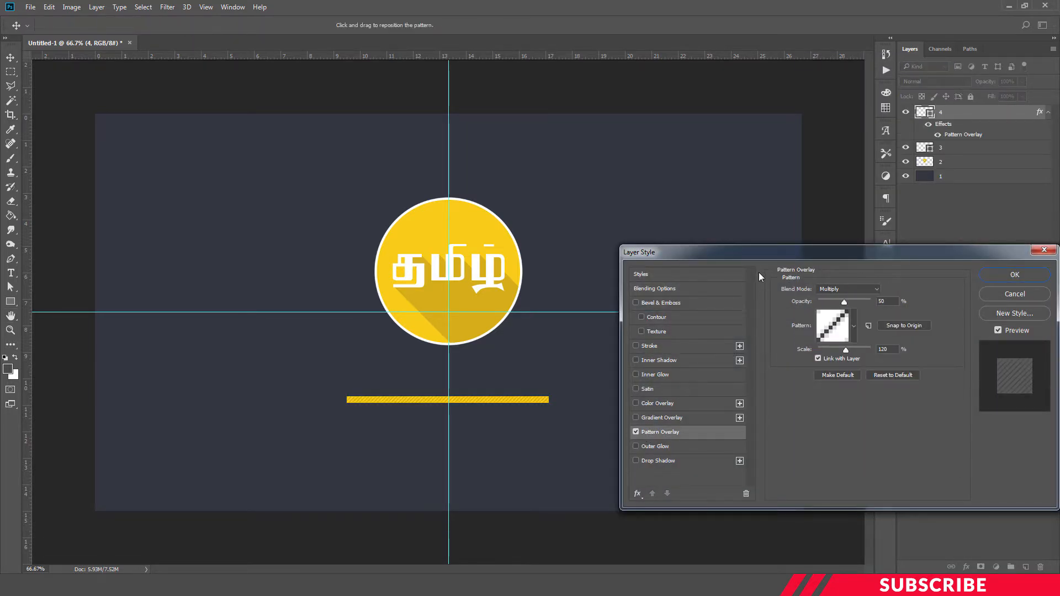
pyautogui.moveTo(755, 254); pyautogui.dragTo(718, 219)
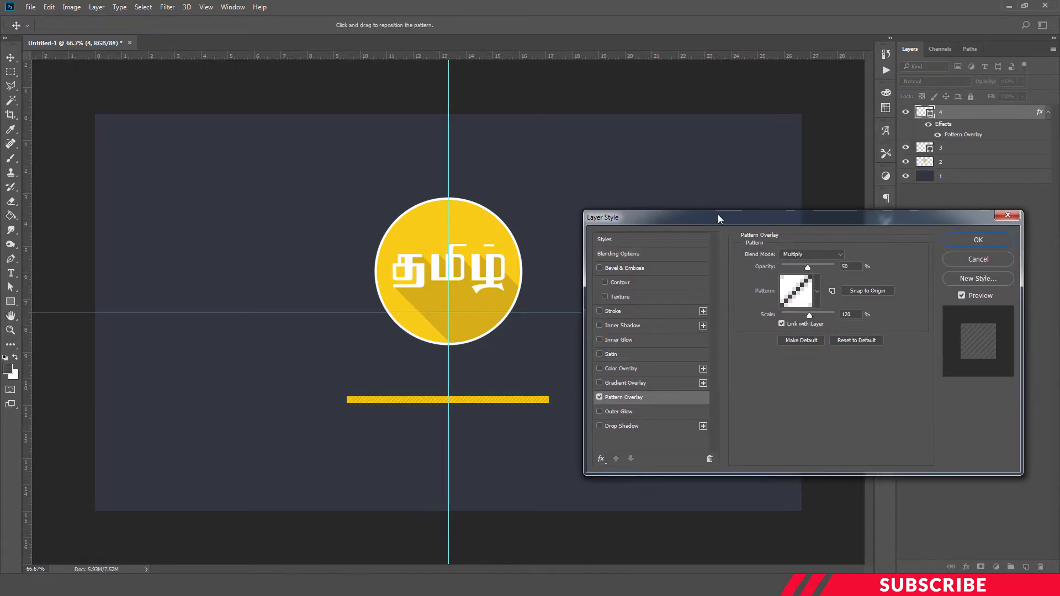
pyautogui.click(807, 255)
pyautogui.click(807, 276)
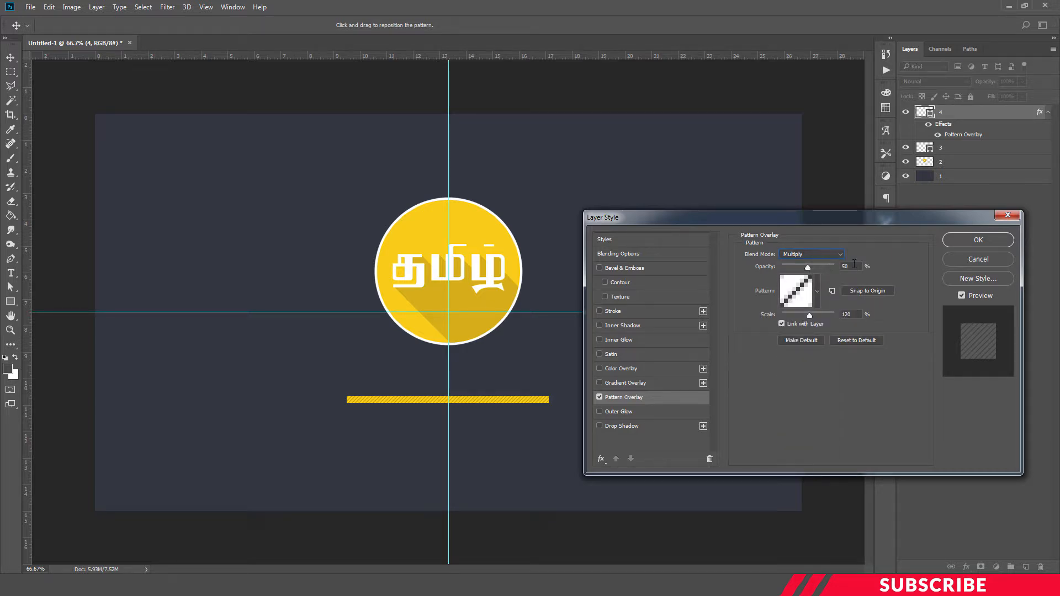
pyautogui.write('50')
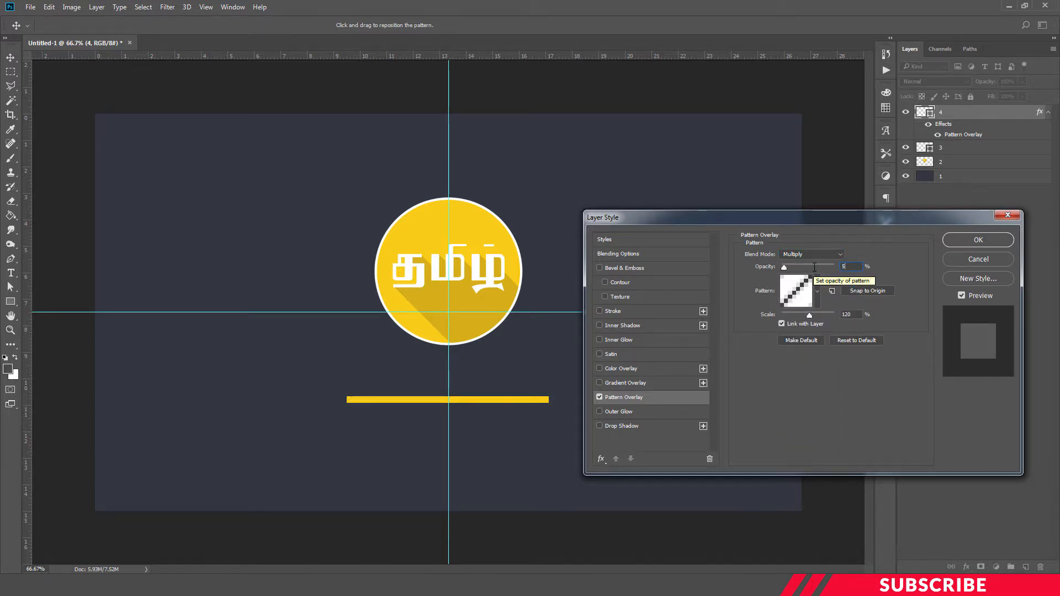
# Choose the diagonal stripe pattern, set the overlay scale to 120%, and apply the layer style.
pyautogui.click(818, 298)
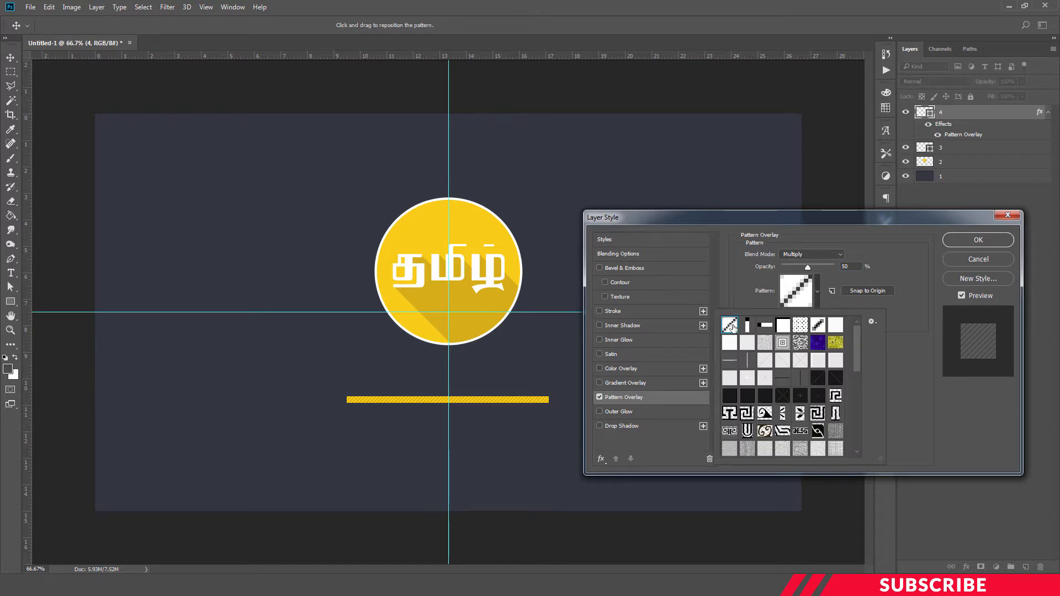
pyautogui.click(899, 263)
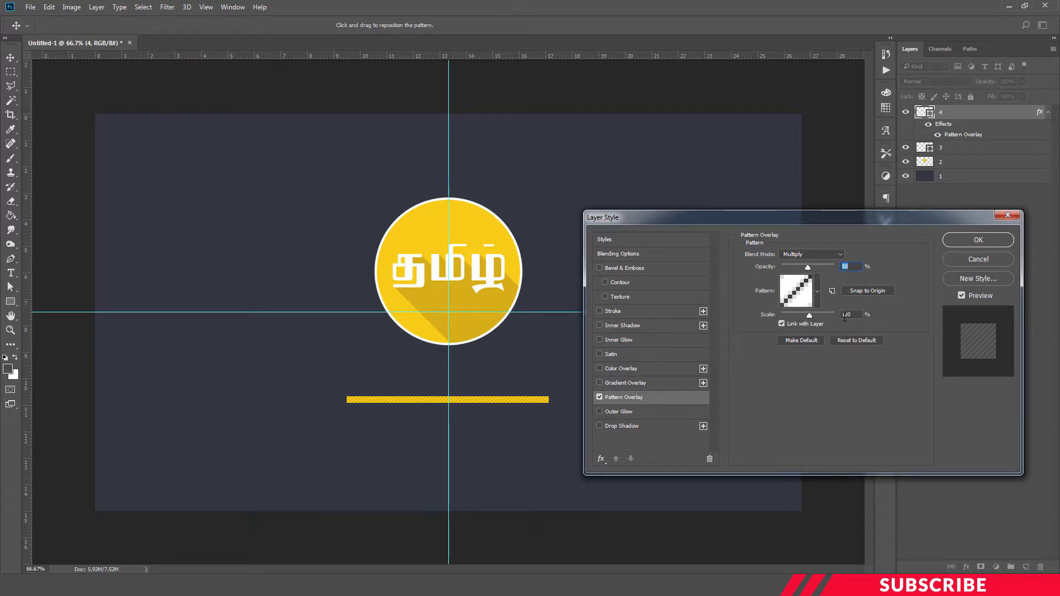
pyautogui.moveTo(856, 316); pyautogui.dragTo(840, 315)
pyautogui.write('120')
pyautogui.click(963, 238)
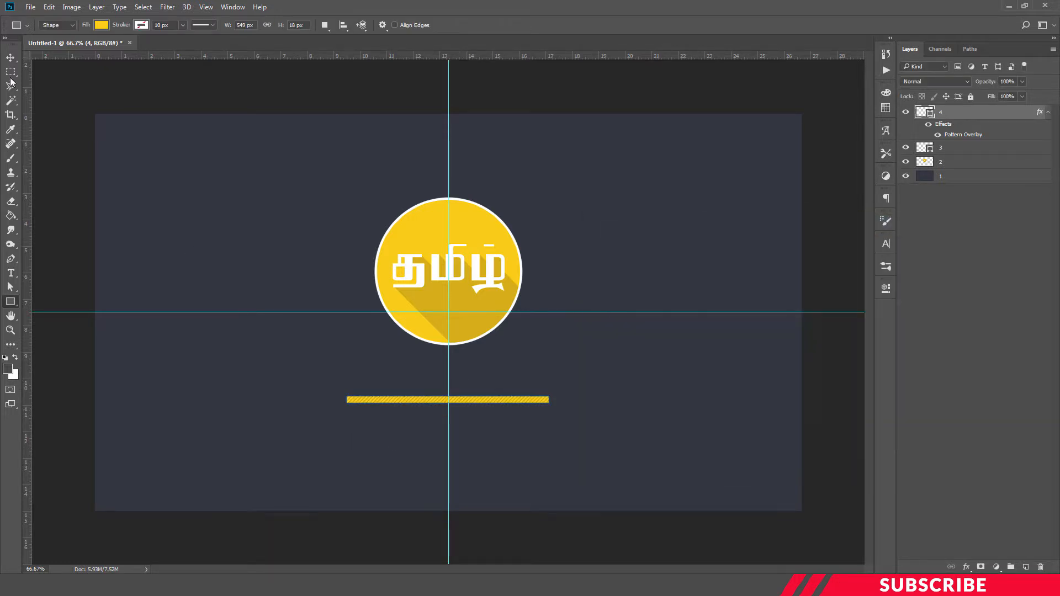
# Convert layer 4 into a smart object.
pyautogui.click(11, 57)
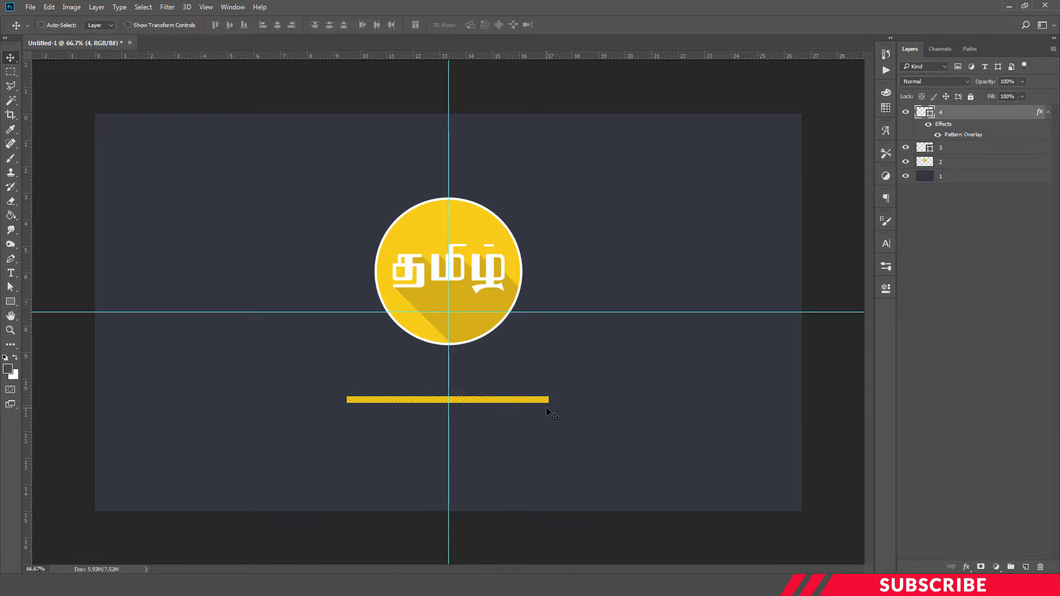
pyautogui.click(1047, 112)
pyautogui.rightClick(965, 113)
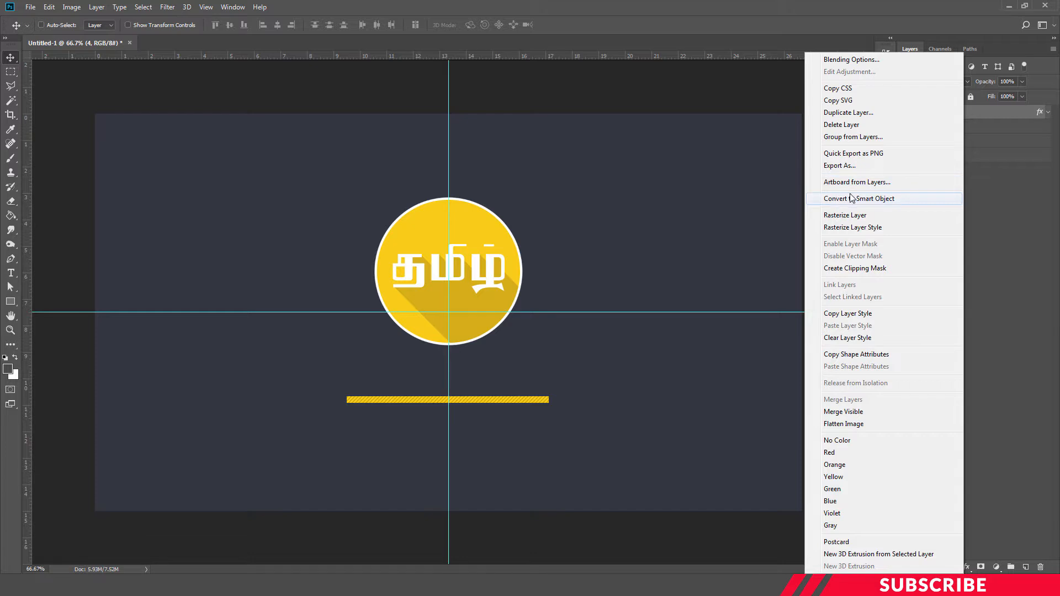
pyautogui.click(849, 200)
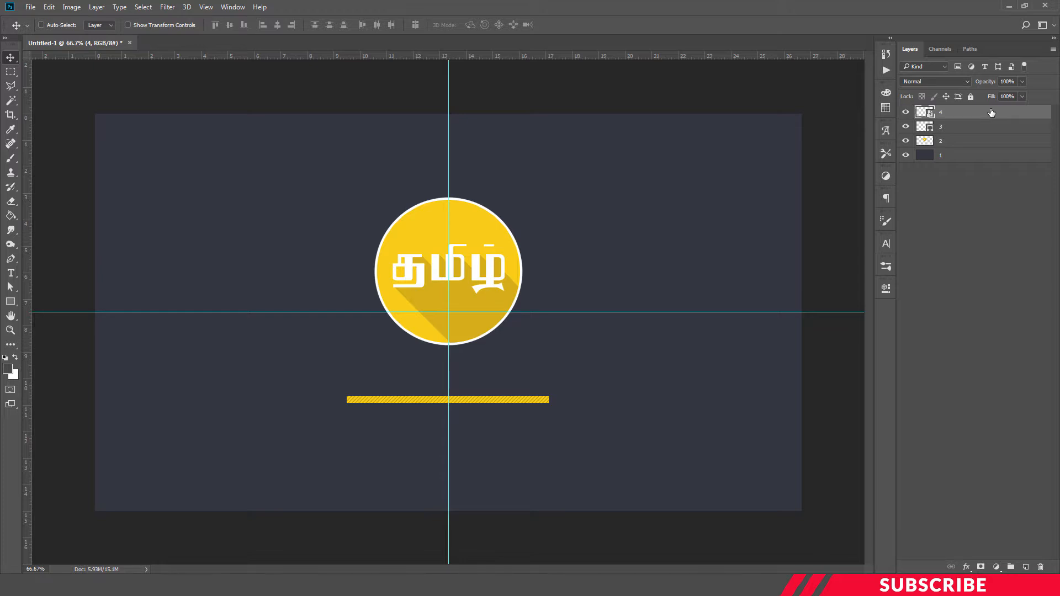
# Open the Timeline panel and create a video timeline for the document.
pyautogui.click(232, 7)
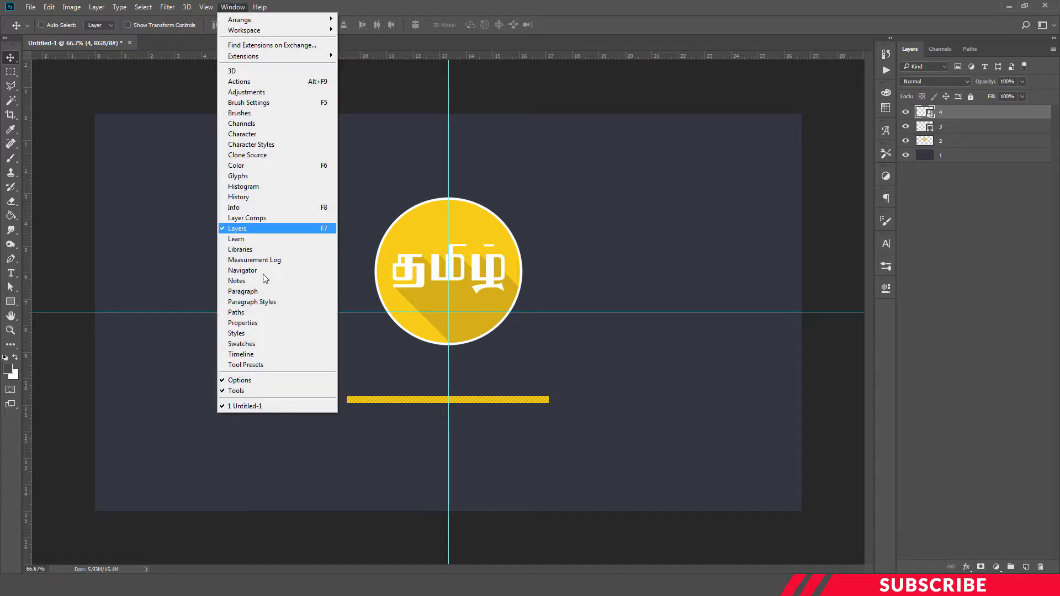
pyautogui.click(243, 355)
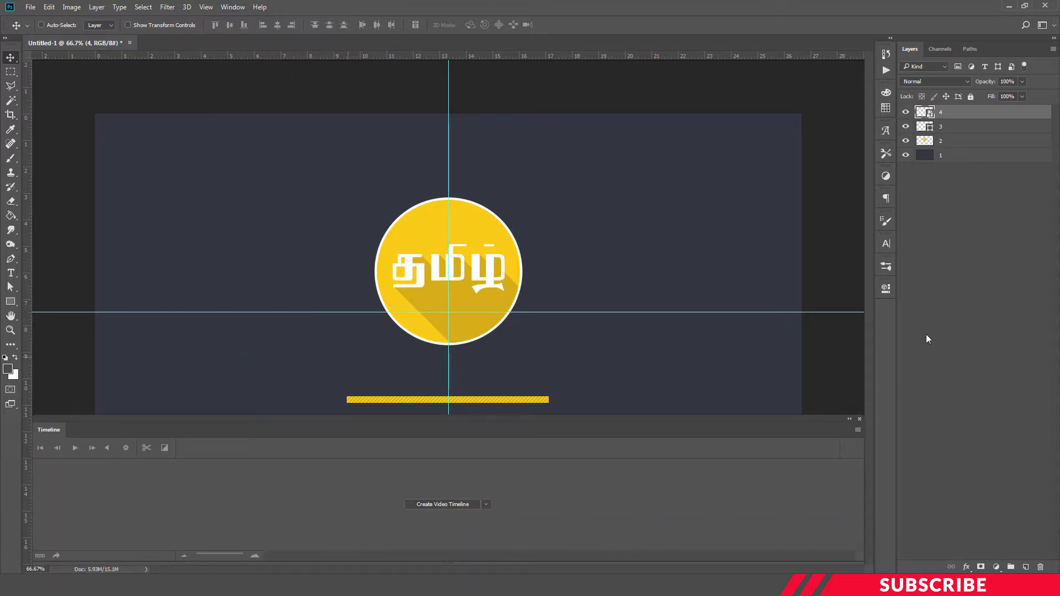
pyautogui.click(486, 505)
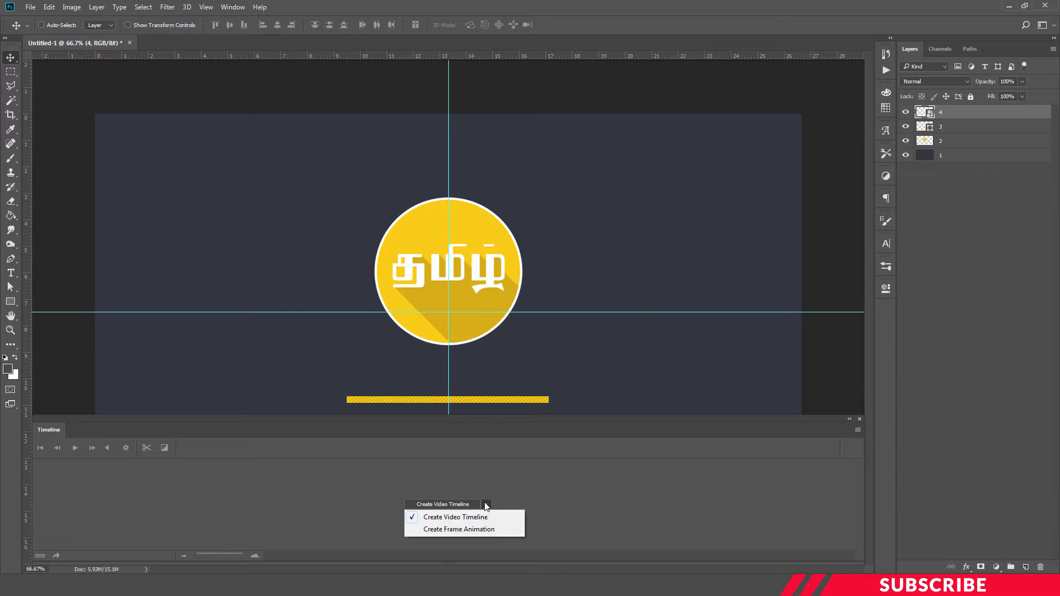
pyautogui.click(474, 517)
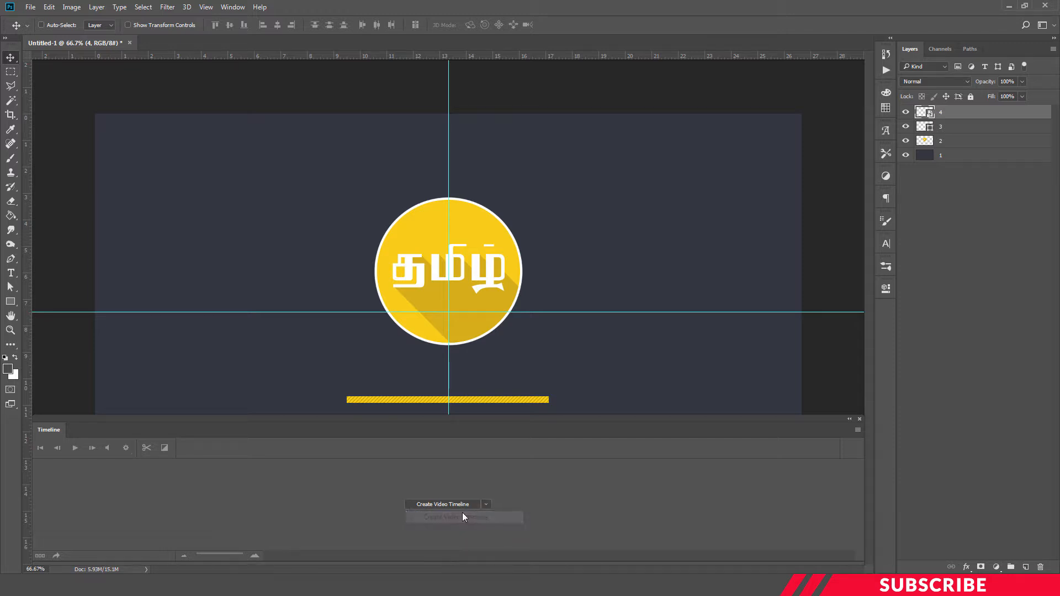
pyautogui.click(448, 504)
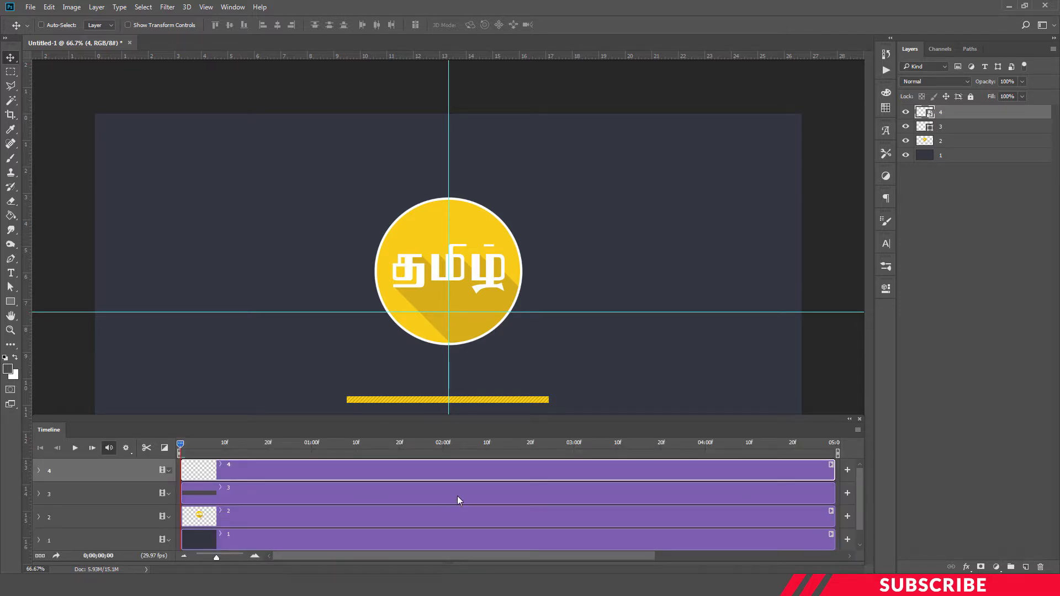
# Move the playhead to the end of the timeline and add a Transform keyframe to layer 4.
pyautogui.hotkey('ctrl', '-')
pyautogui.hotkey('ctrl', '-')
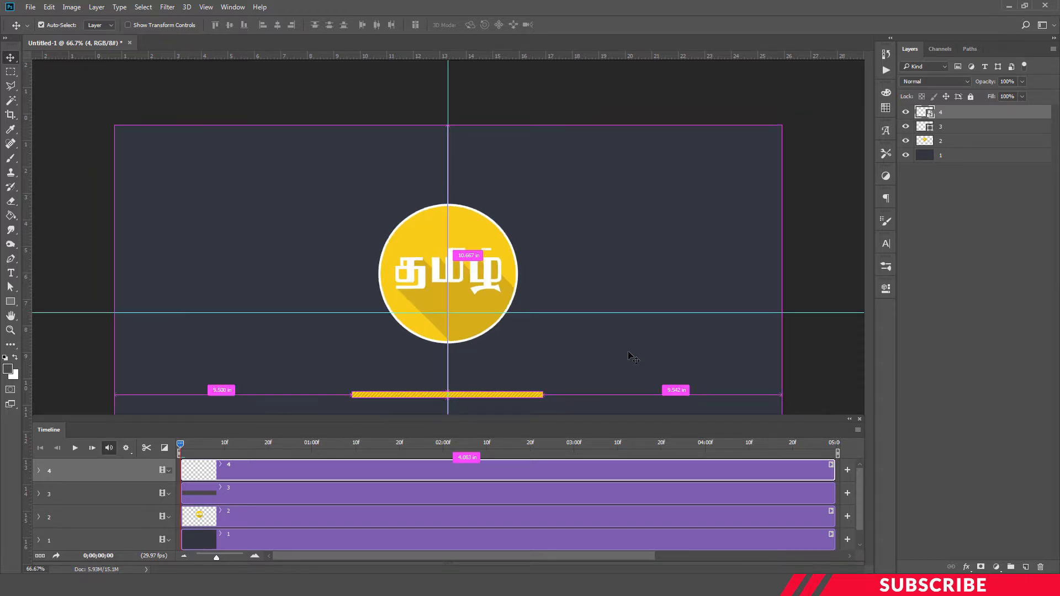
pyautogui.hotkey('ctrl', '+')
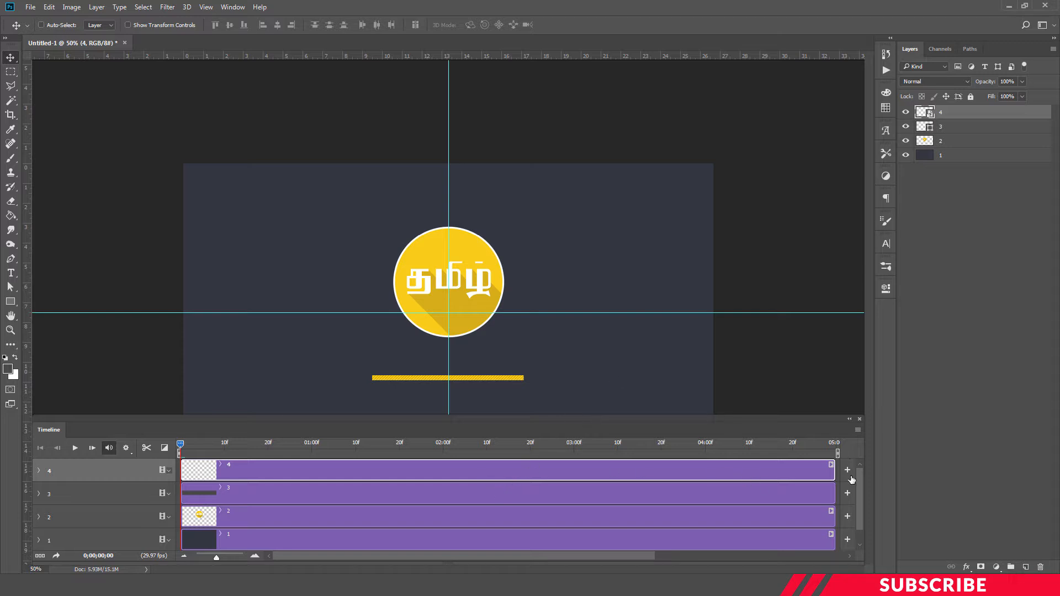
pyautogui.click(184, 556)
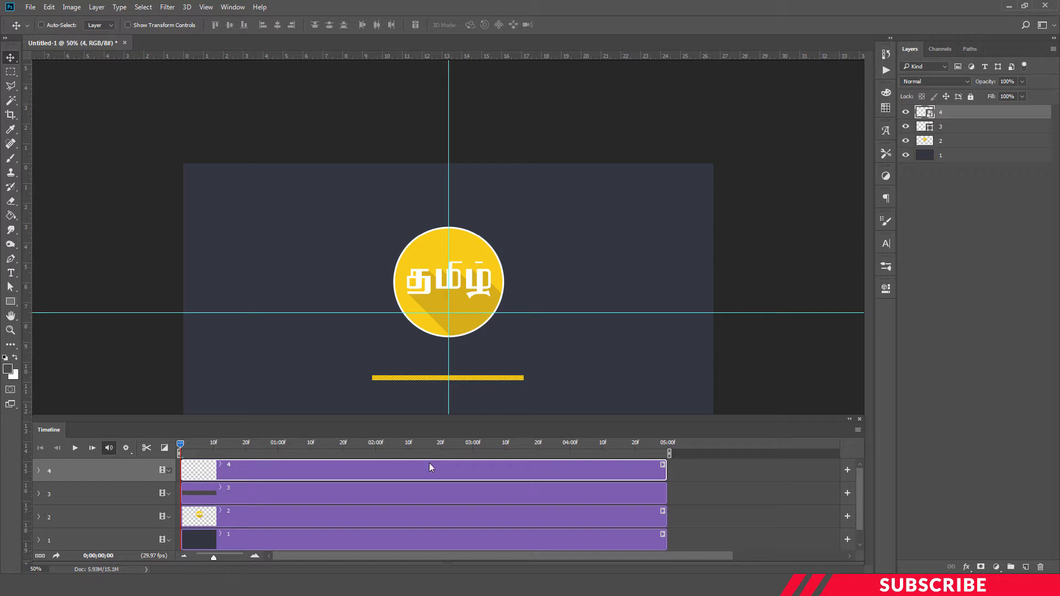
pyautogui.moveTo(181, 442); pyautogui.dragTo(668, 448)
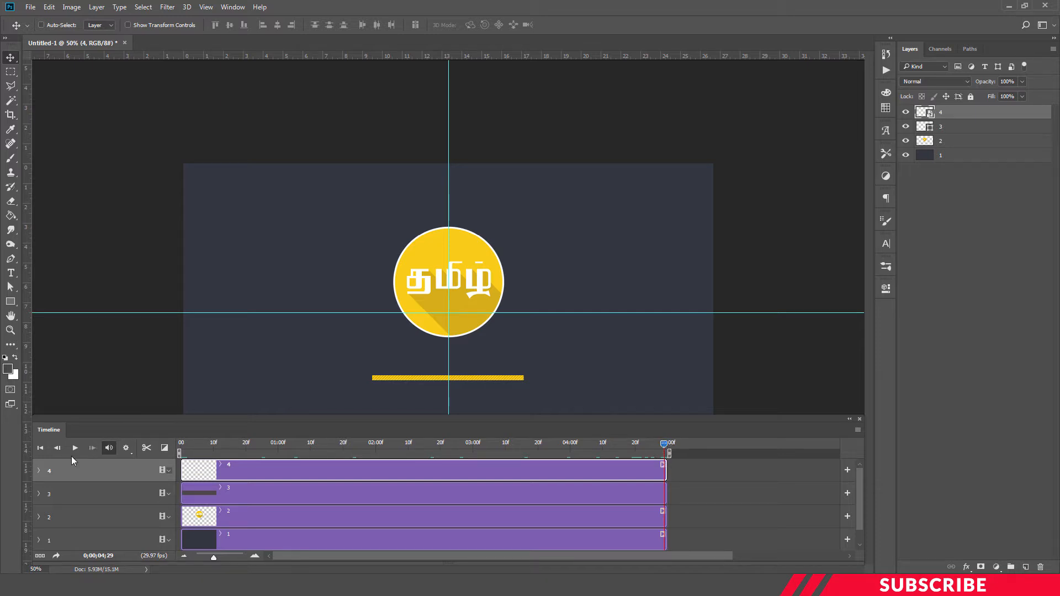
pyautogui.click(39, 471)
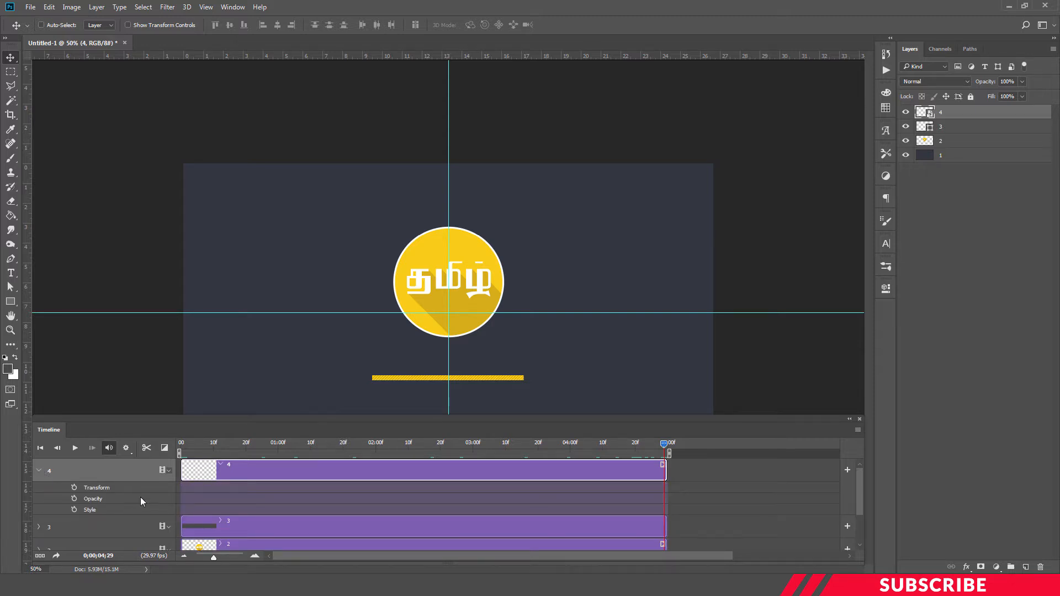
pyautogui.click(73, 487)
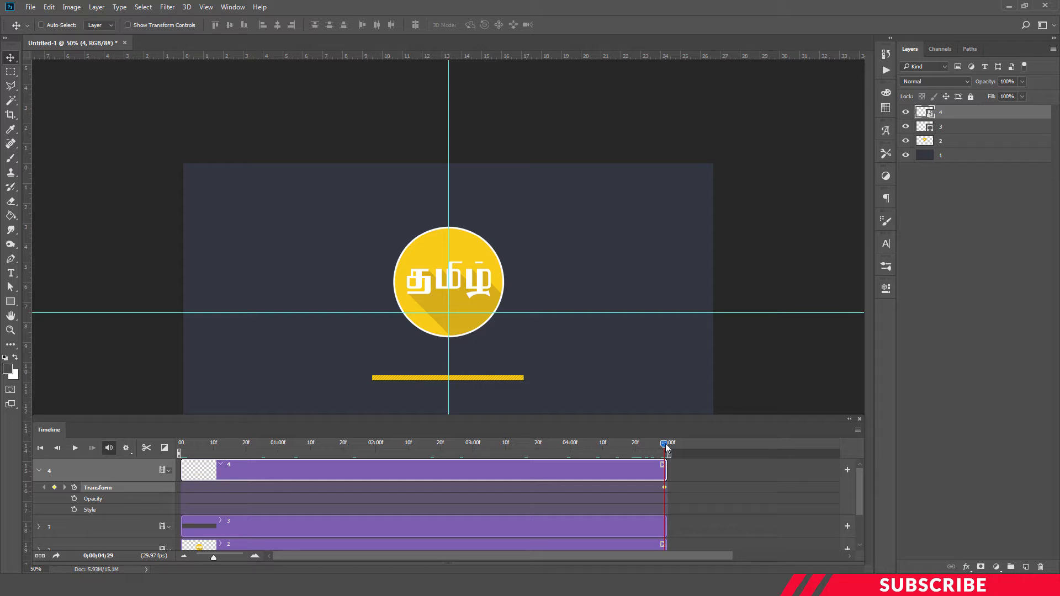
# At the start of the timeline, shrink the bar horizontally to a short stub at its left end.
pyautogui.moveTo(666, 447); pyautogui.dragTo(170, 443)
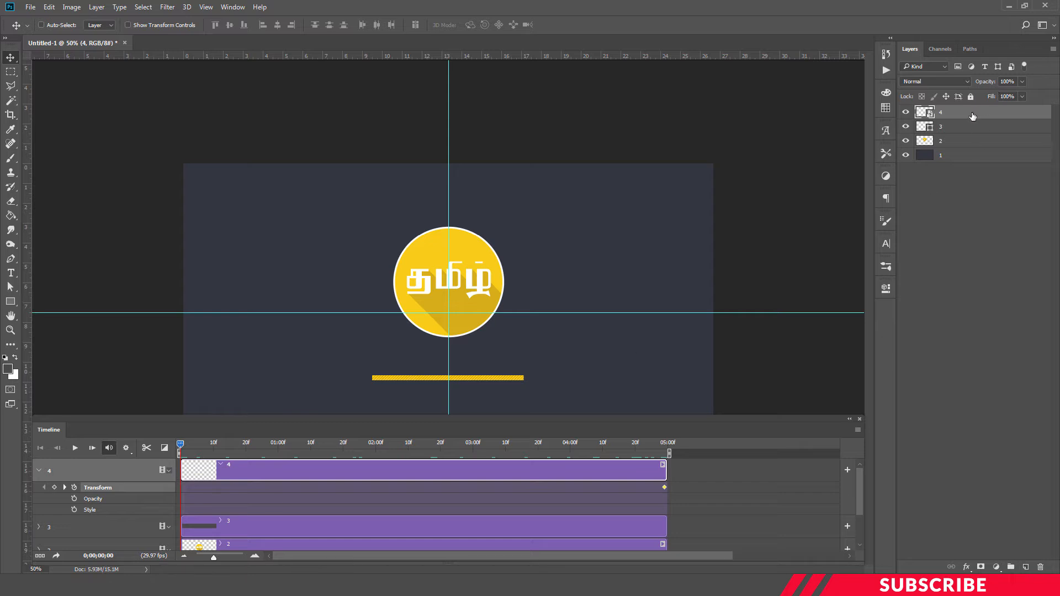
pyautogui.press('ctrl')
pyautogui.hotkey('ctrl', 't')
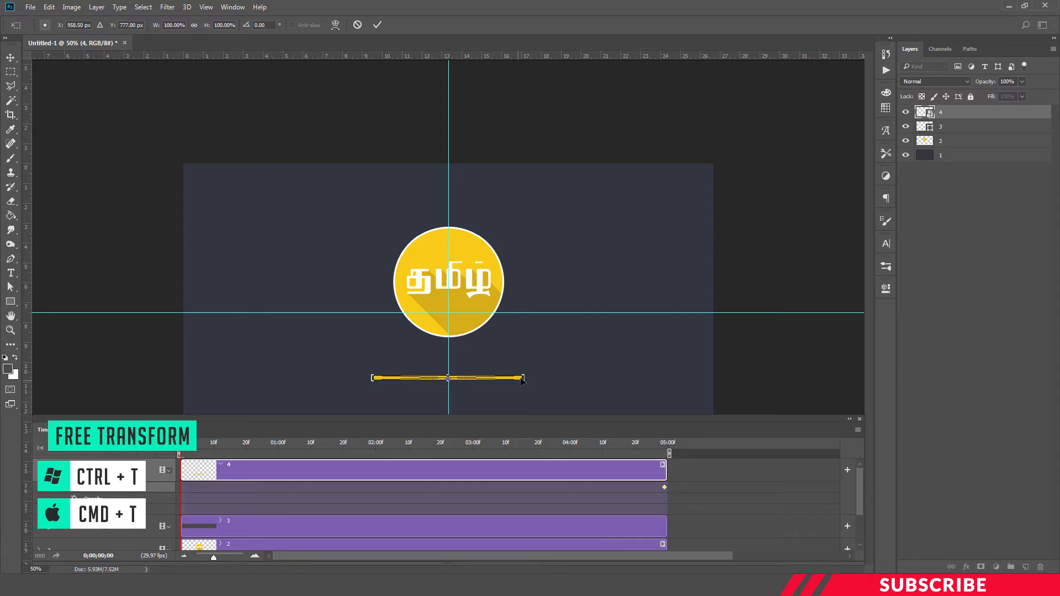
pyautogui.moveTo(519, 377); pyautogui.dragTo(395, 381)
pyautogui.press('Return')
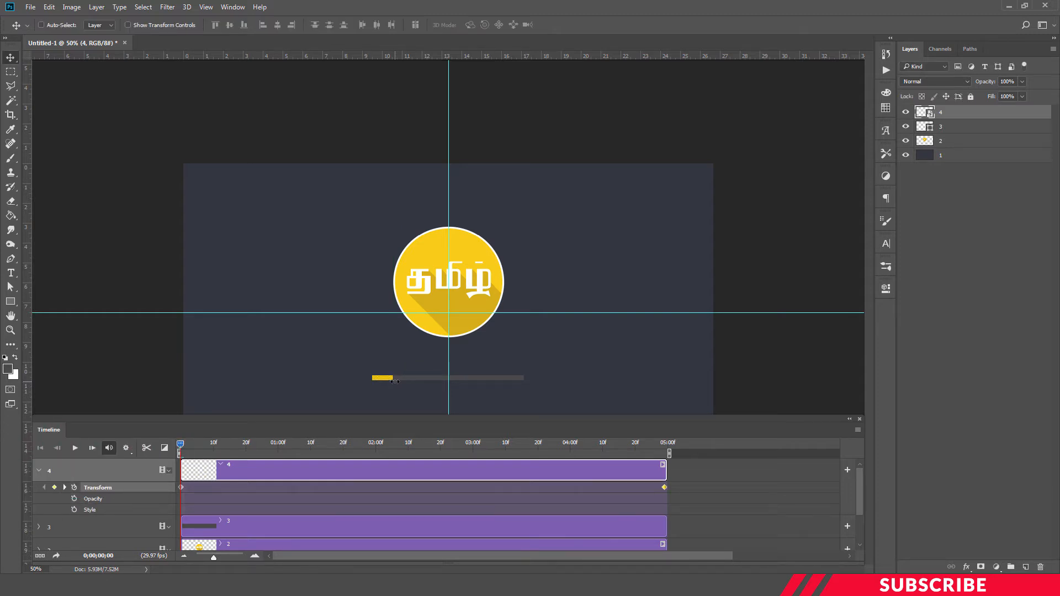
# Play the bar animation from the beginning to preview it.
pyautogui.click(187, 440)
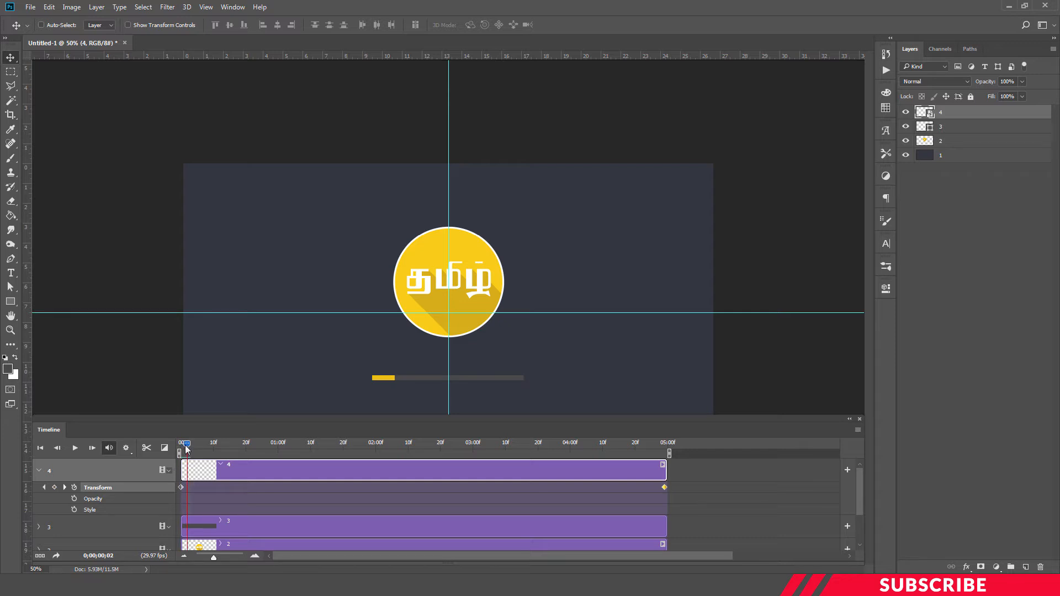
pyautogui.moveTo(186, 445); pyautogui.dragTo(181, 445)
pyautogui.click(75, 448)
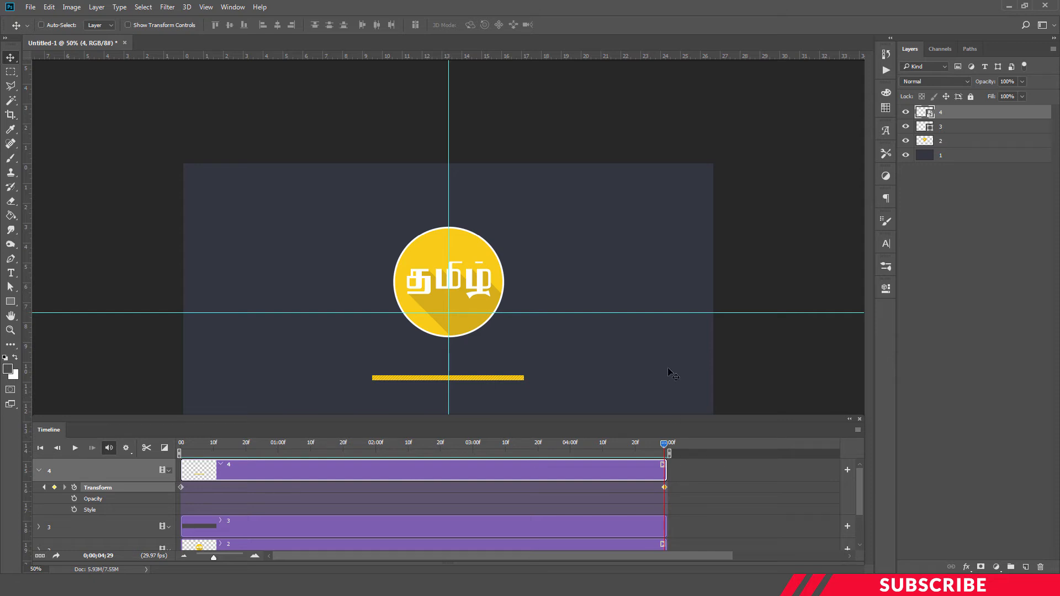
pyautogui.hotkey('ctrl', '-')
pyautogui.hotkey('ctrl', '+')
# Open Render Video and name the output file intro.mp4.
pyautogui.click(33, 7)
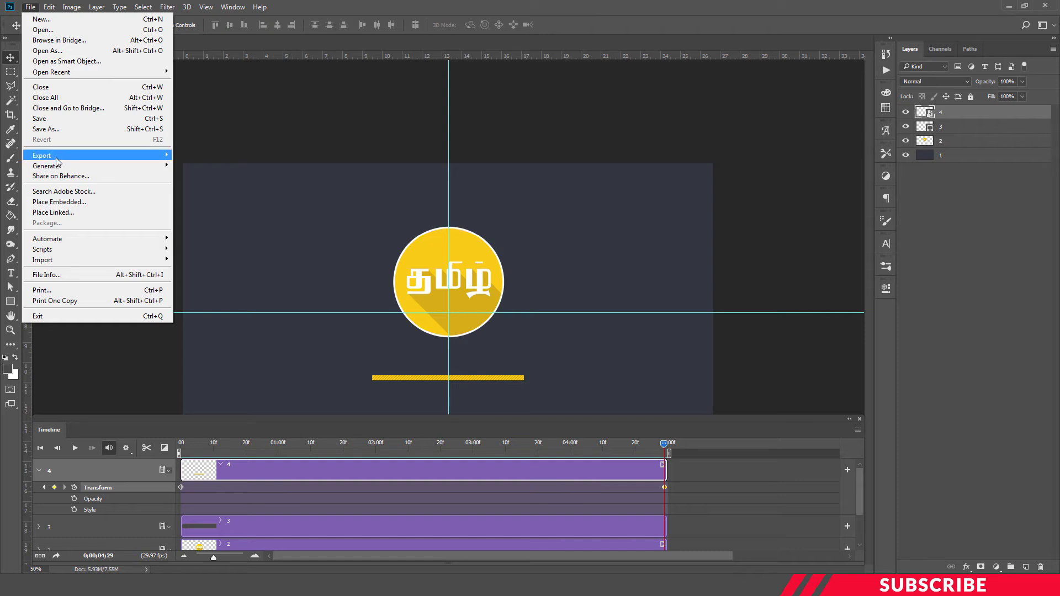
pyautogui.moveTo(54, 155)
pyautogui.click(223, 300)
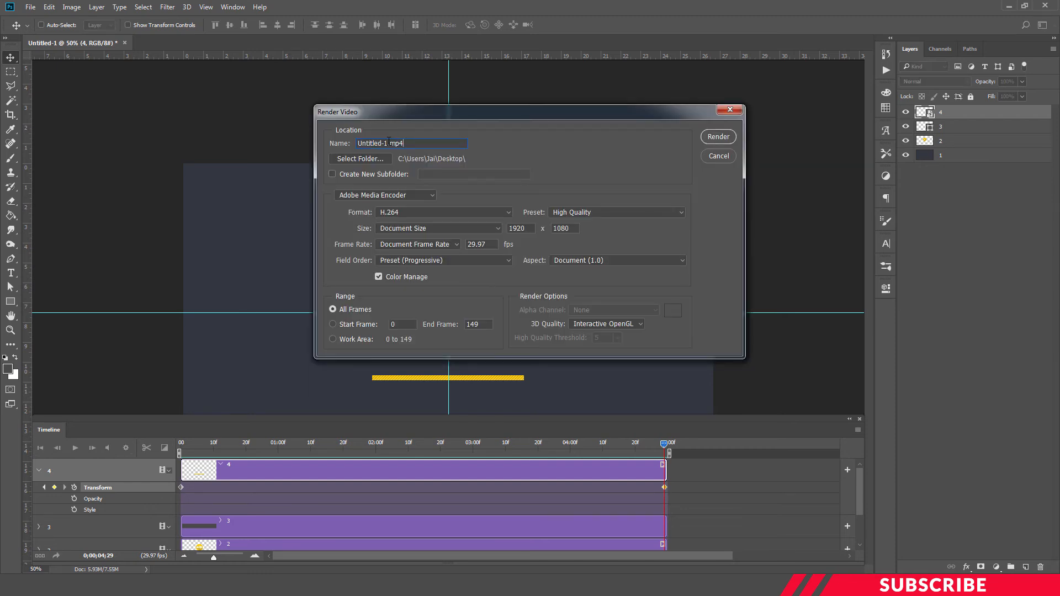
pyautogui.moveTo(389, 142); pyautogui.dragTo(351, 137)
pyautogui.press('BackSpace')
pyautogui.write('intro')
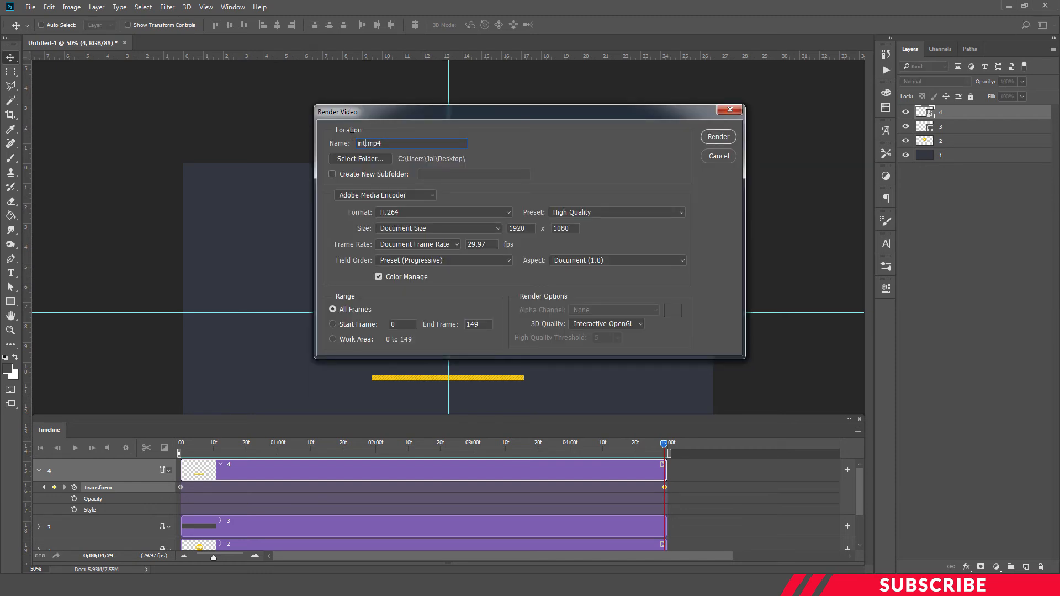